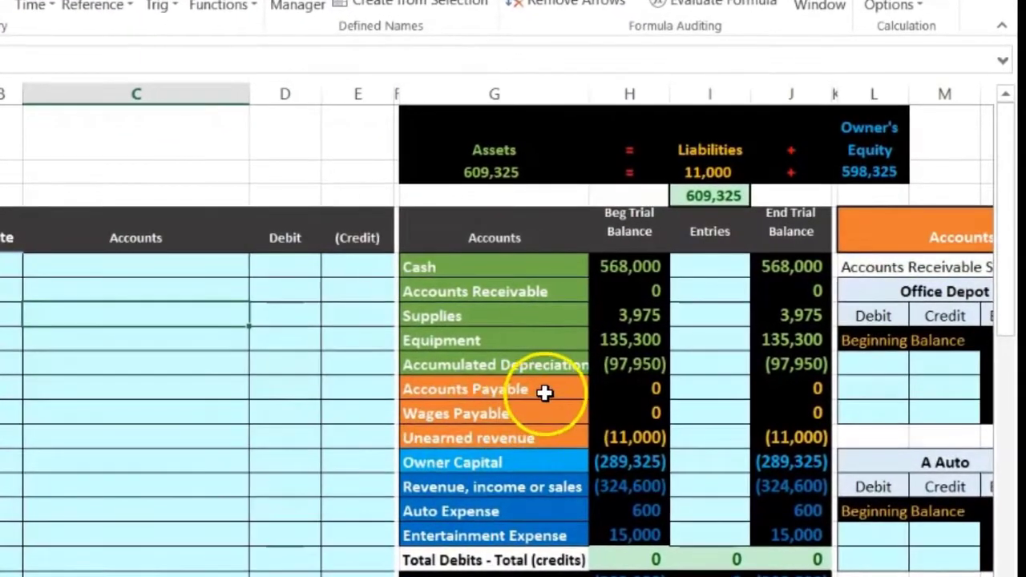
# Trace Accounts Payable across the trial balance, Office Depot subsidiary ledger and AP general ledger.
pyautogui.click(578, 381)
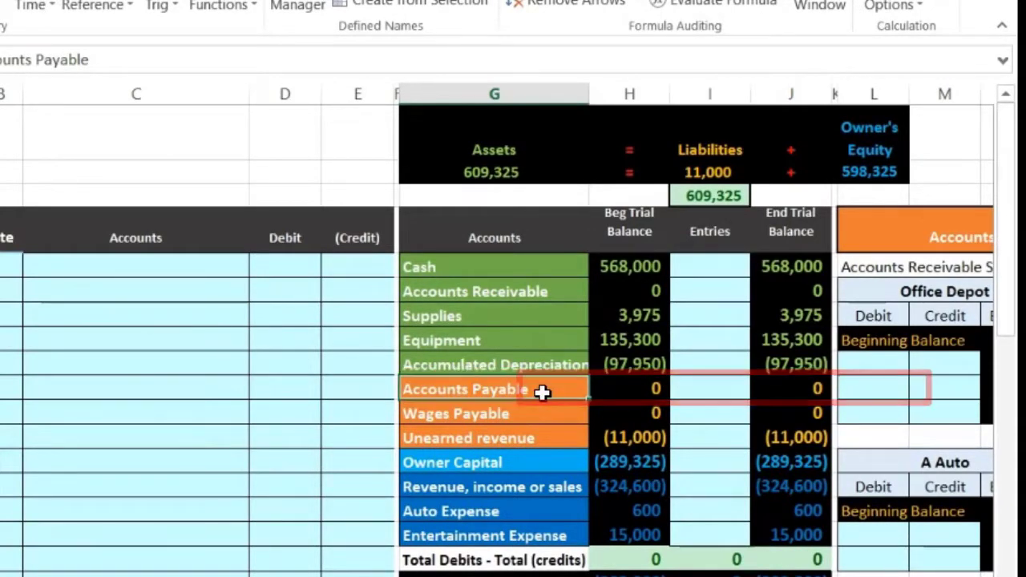
pyautogui.press('Right')
pyautogui.press('Right')
pyautogui.press('Right')
pyautogui.press('Right')
pyautogui.press('Right')
pyautogui.press('Right')
pyautogui.press('Right')
pyautogui.press('Right')
pyautogui.press('Right')
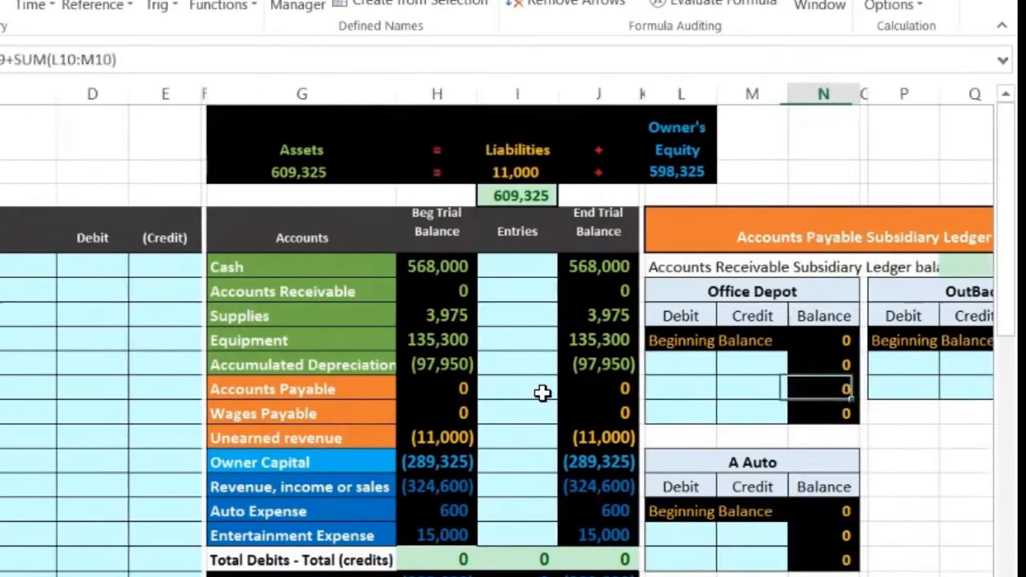
pyautogui.press('Right')
pyautogui.press('Right')
pyautogui.press('Right')
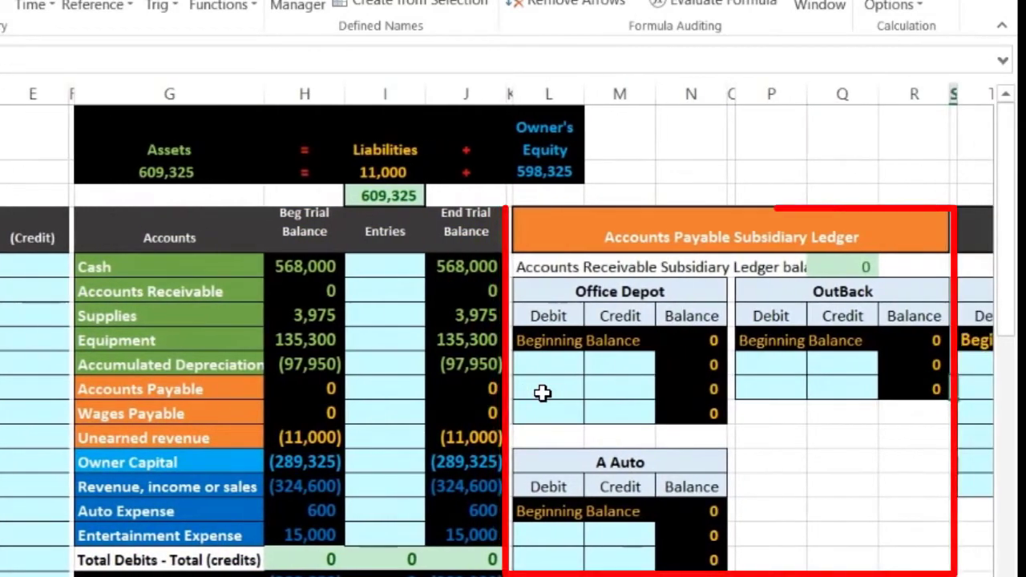
pyautogui.press('Right')
pyautogui.press('Right')
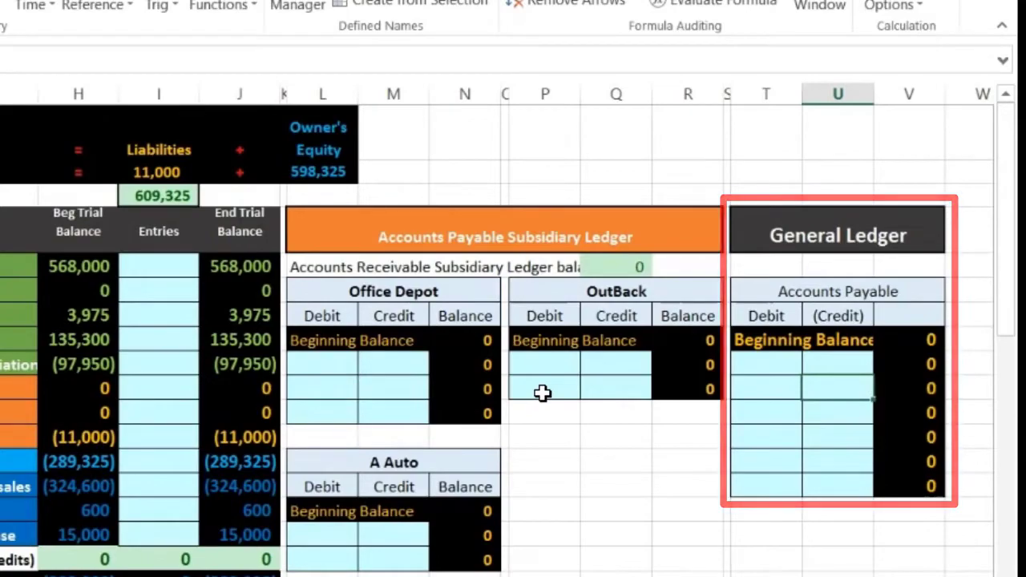
pyautogui.press('Left')
pyautogui.press('Left')
pyautogui.press('Left')
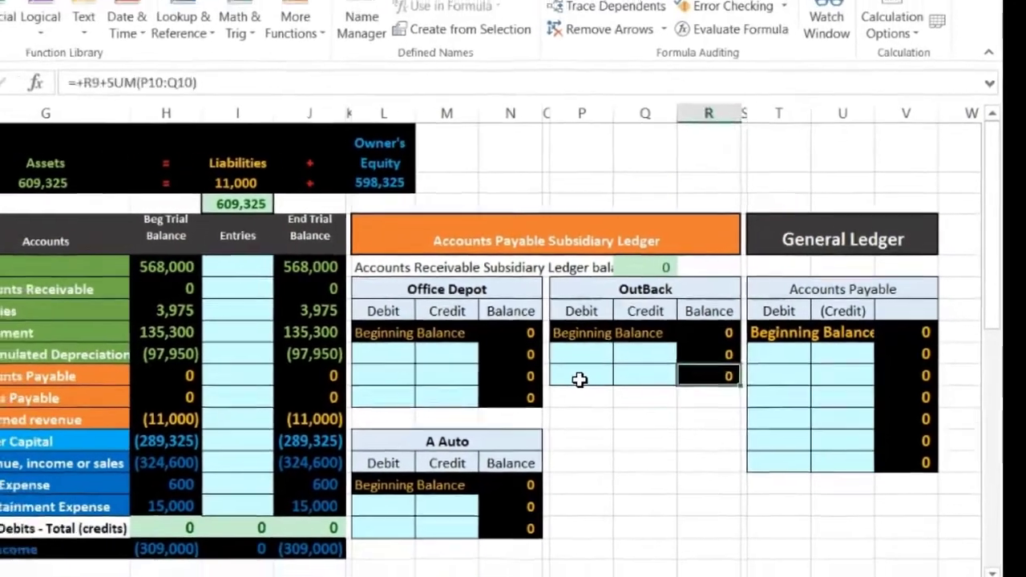
pyautogui.press('Left')
pyautogui.press('Left')
pyautogui.press('Left')
pyautogui.press('Left')
pyautogui.press('Left')
pyautogui.press('Left')
pyautogui.press('Left')
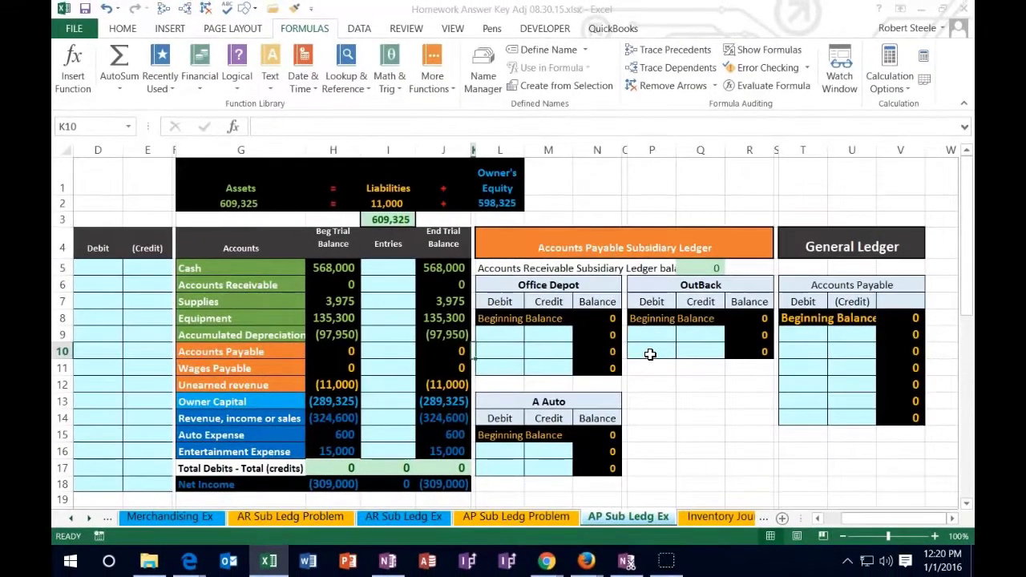
pyautogui.click(518, 249)
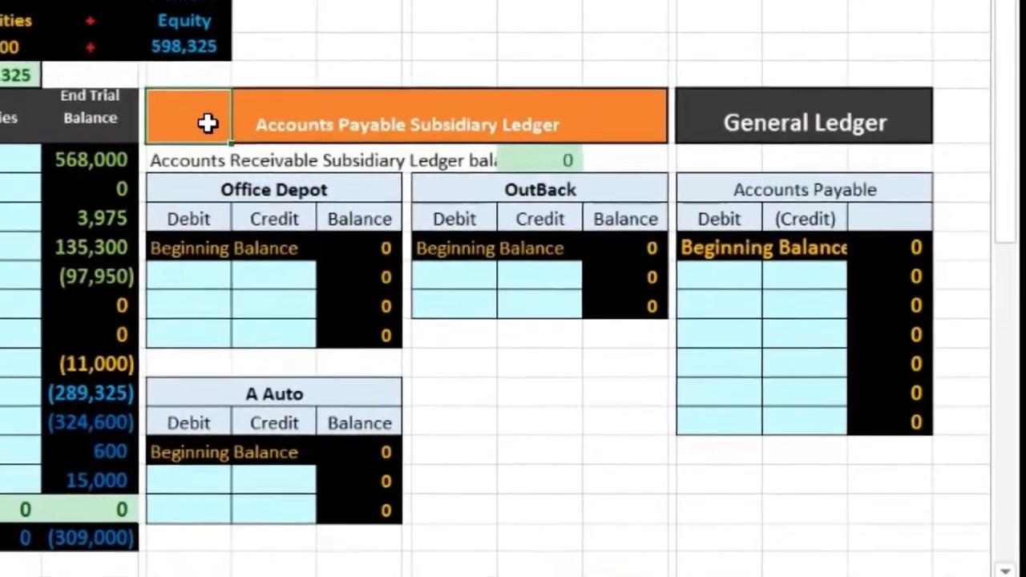
pyautogui.click(284, 211)
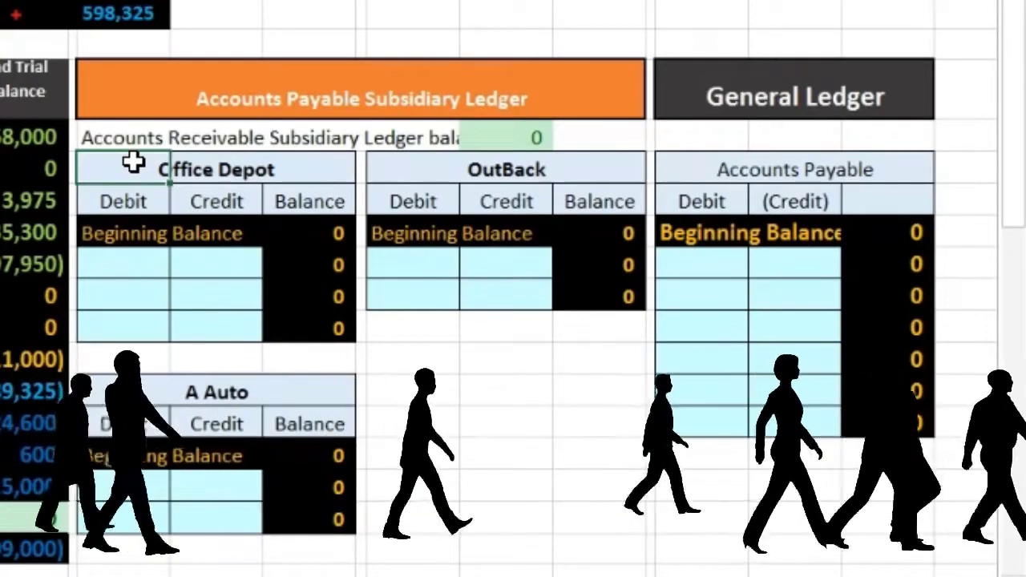
pyautogui.click(709, 253)
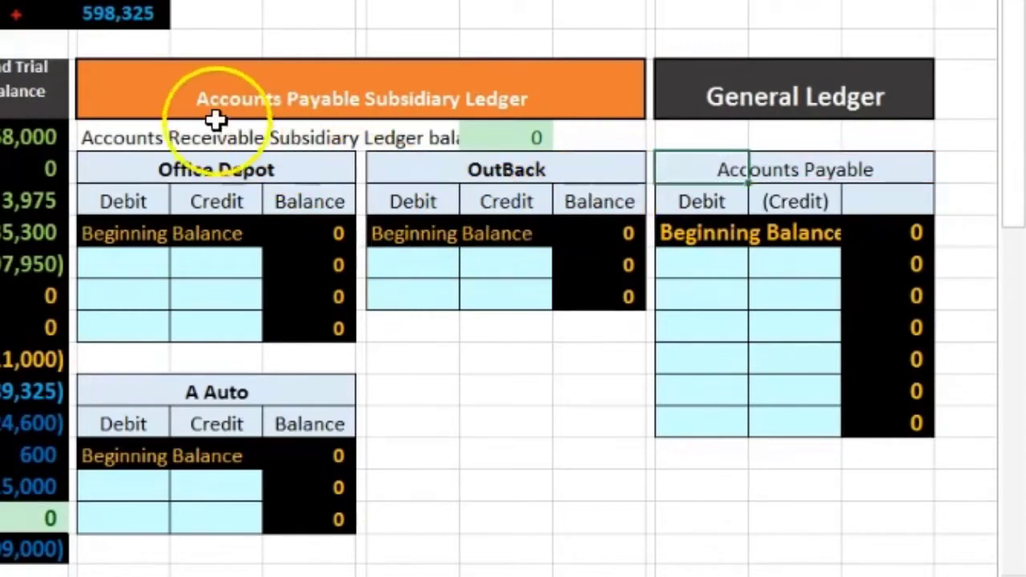
pyautogui.click(133, 98)
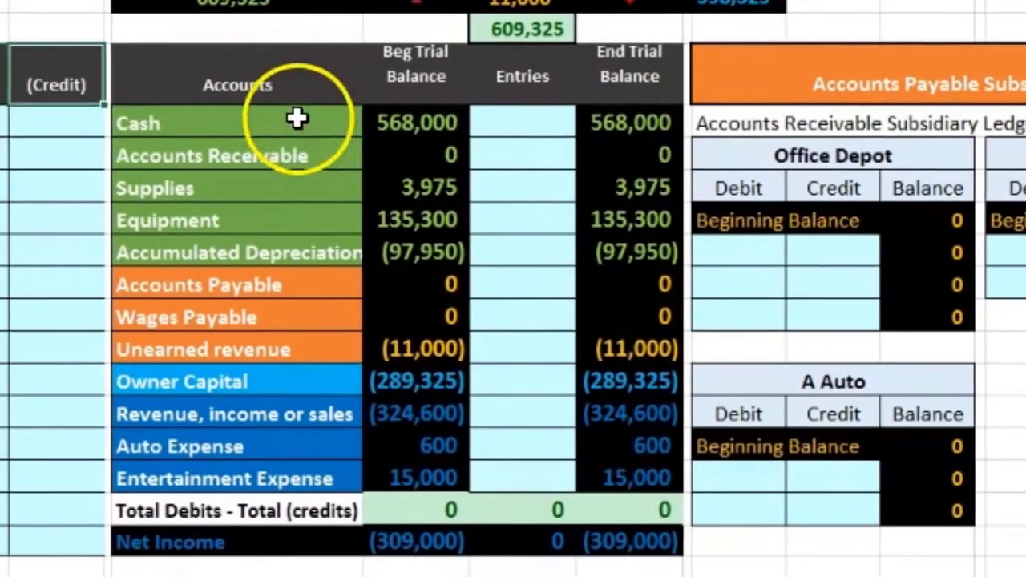
# Review the account groups, the Beg Trial Balance column from Cash's 568,000, and the Net Income SUM formula.
pyautogui.moveTo(237, 121); pyautogui.dragTo(232, 235)
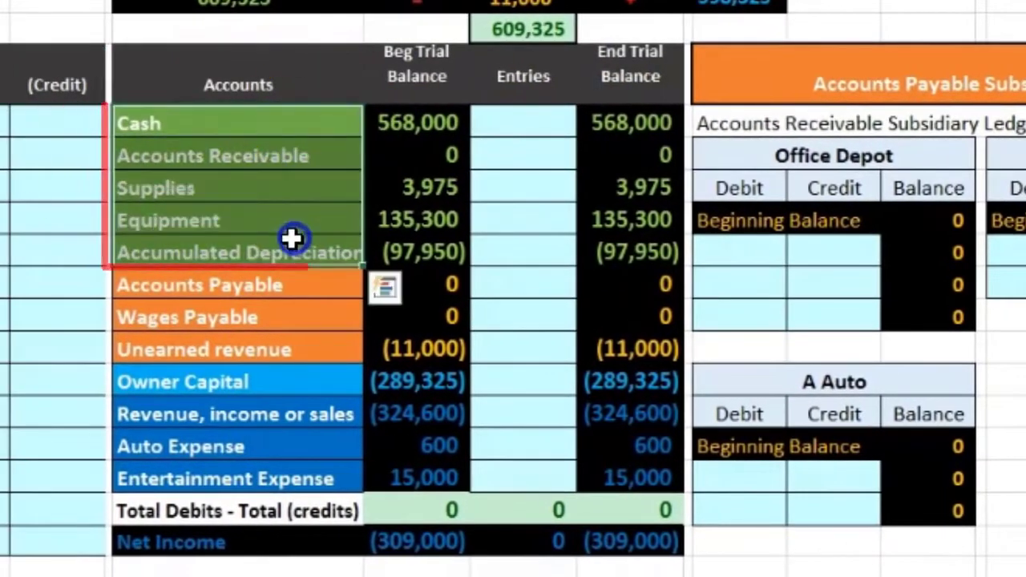
pyautogui.moveTo(294, 284); pyautogui.dragTo(294, 353)
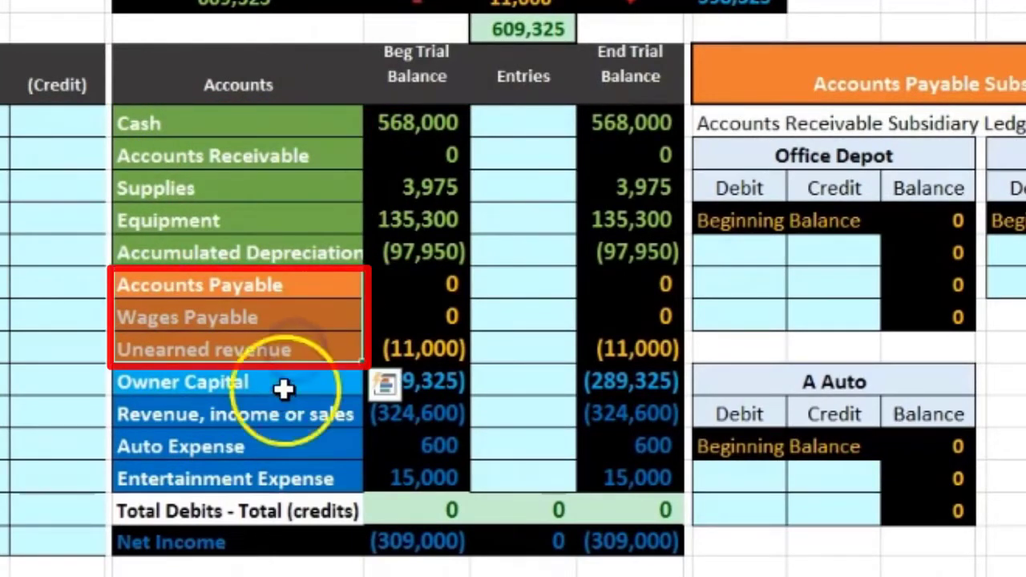
pyautogui.click(285, 383)
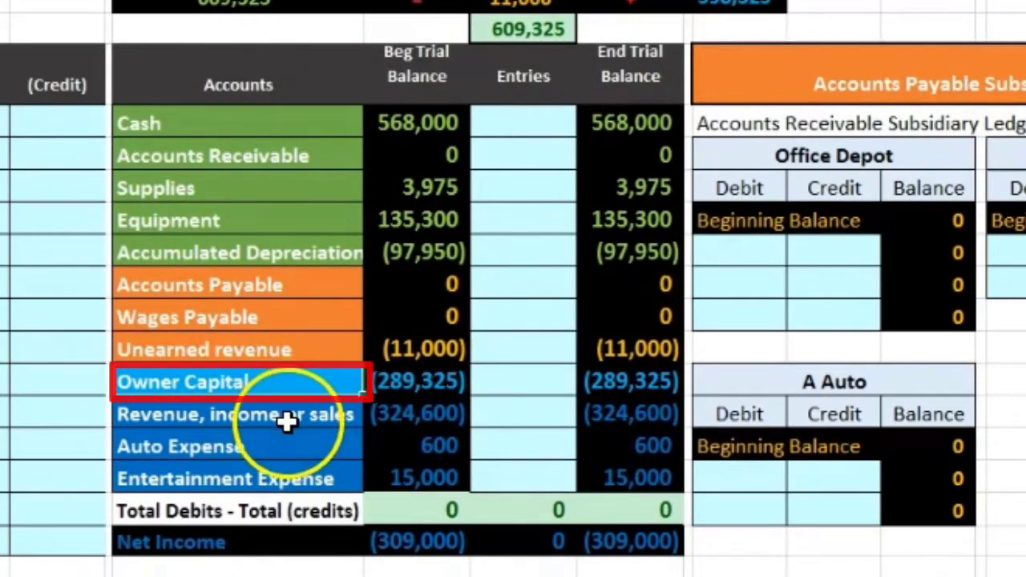
pyautogui.moveTo(287, 423); pyautogui.dragTo(287, 474)
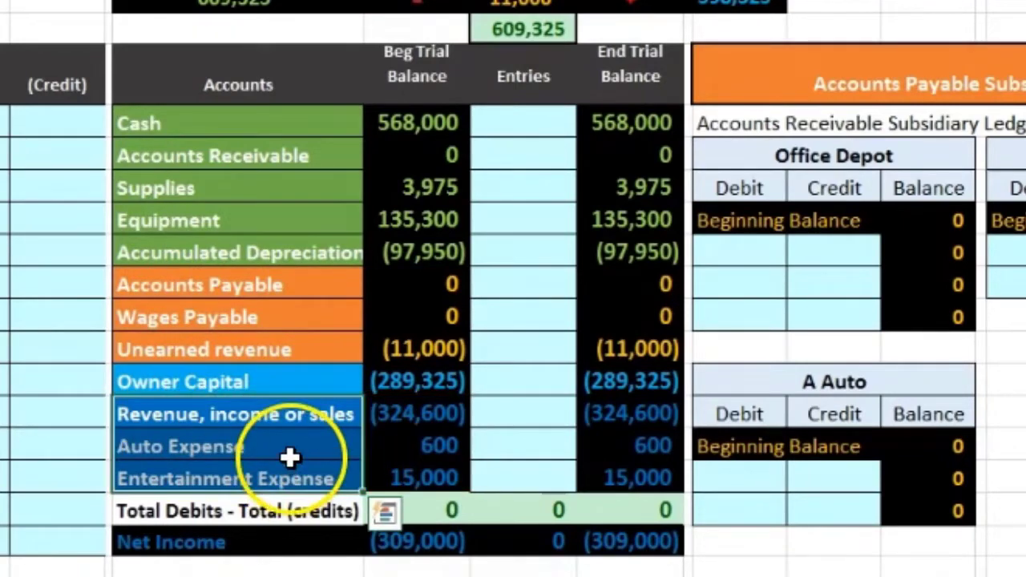
pyautogui.click(437, 121)
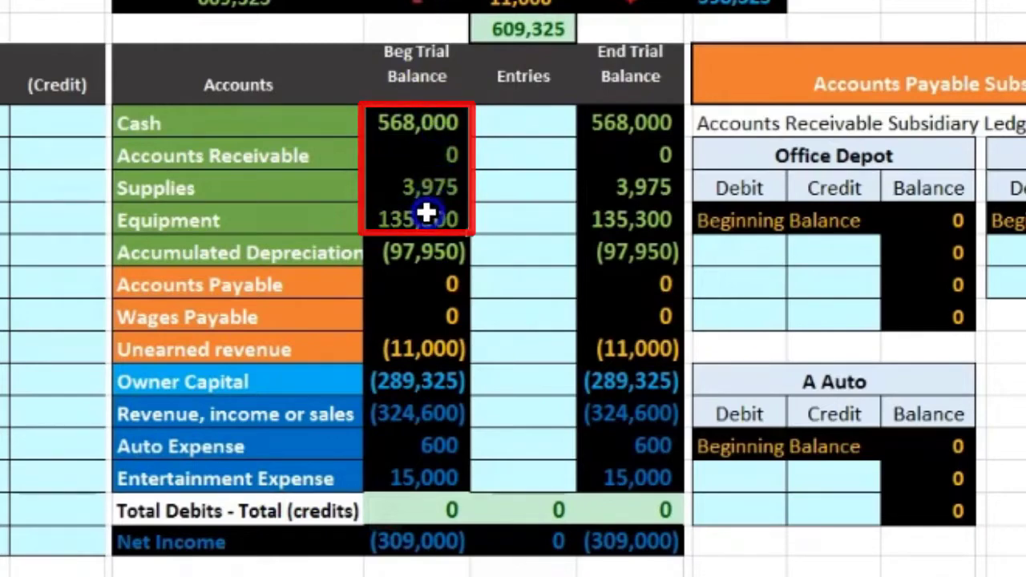
pyautogui.moveTo(424, 212); pyautogui.dragTo(420, 417)
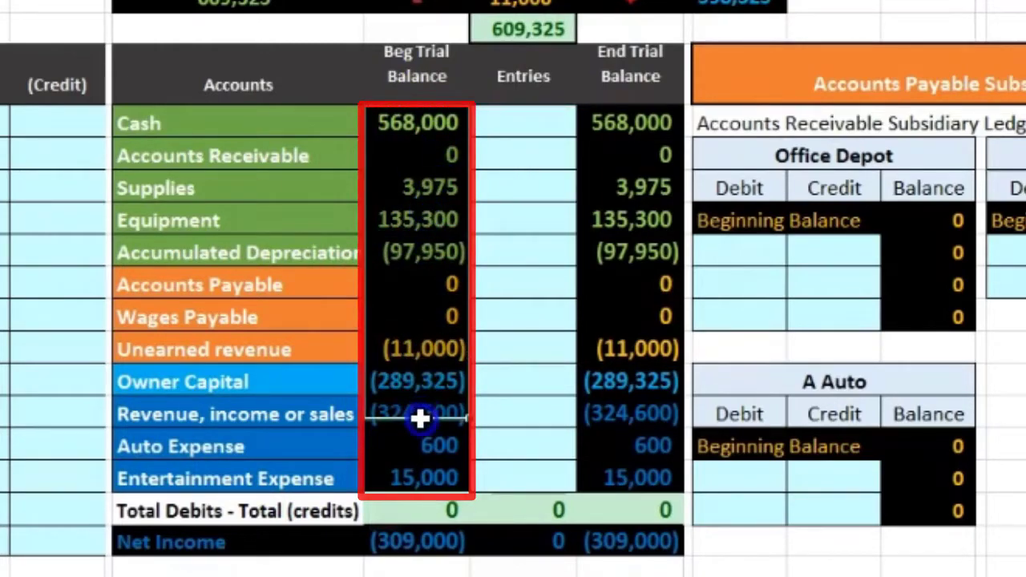
pyautogui.moveTo(420, 475); pyautogui.dragTo(419, 474)
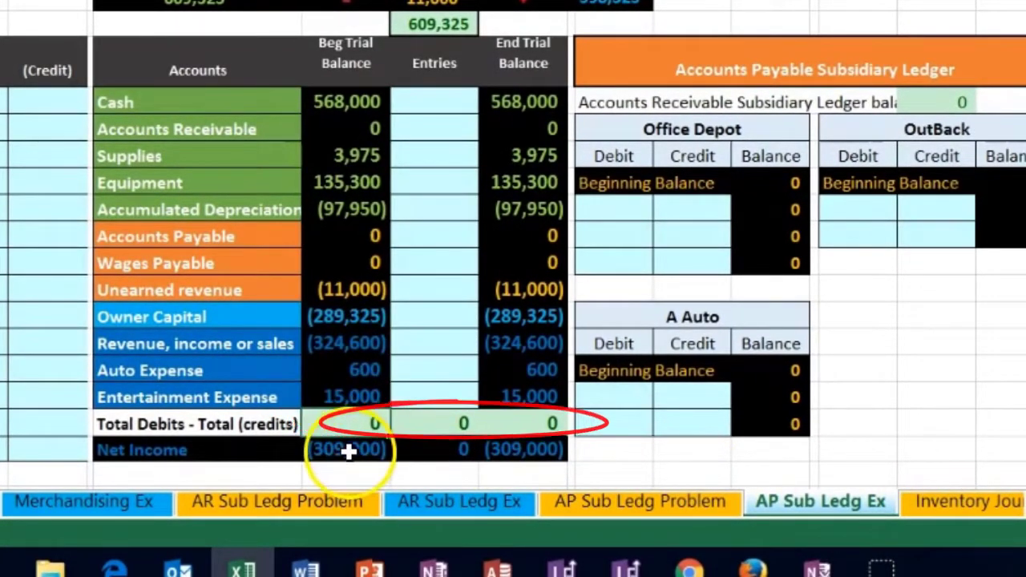
pyautogui.click(347, 452)
pyautogui.doubleClick(347, 452)
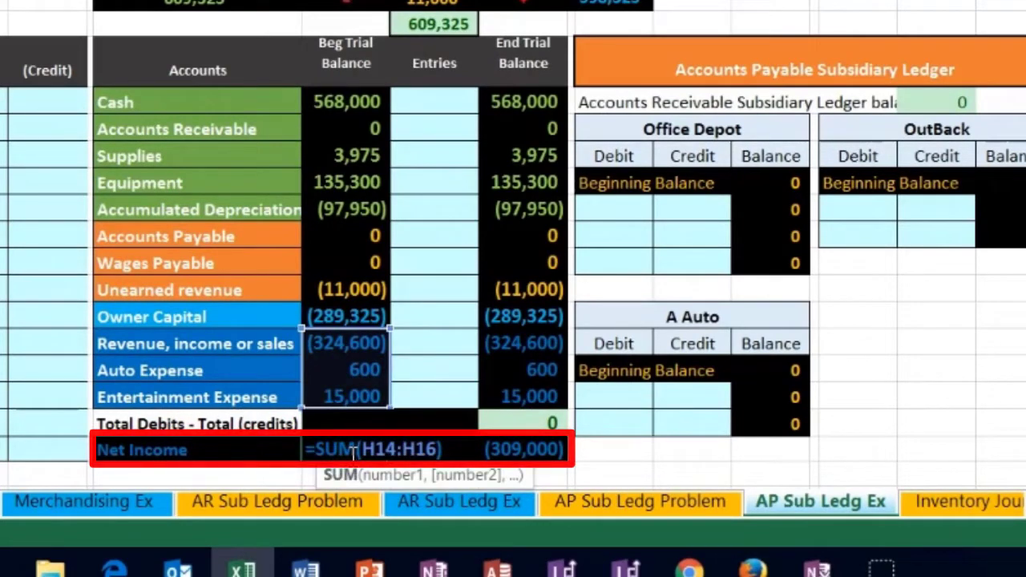
pyautogui.press('Return')
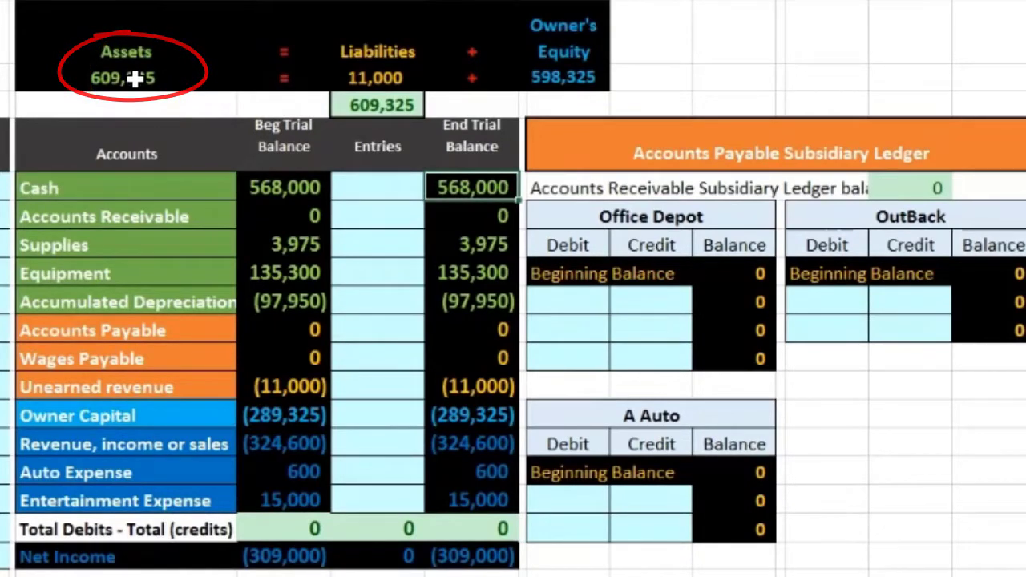
# Inspect the Assets, Liabilities and Owner's Equity total formulas without changing them.
pyautogui.doubleClick(134, 77)
pyautogui.press('Tab')
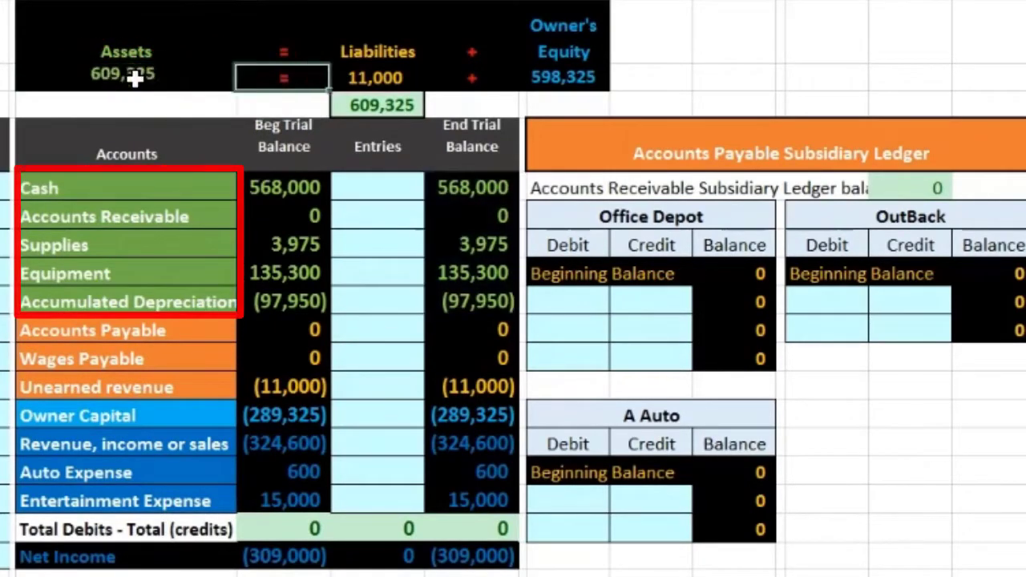
pyautogui.doubleClick(341, 71)
pyautogui.press('Tab')
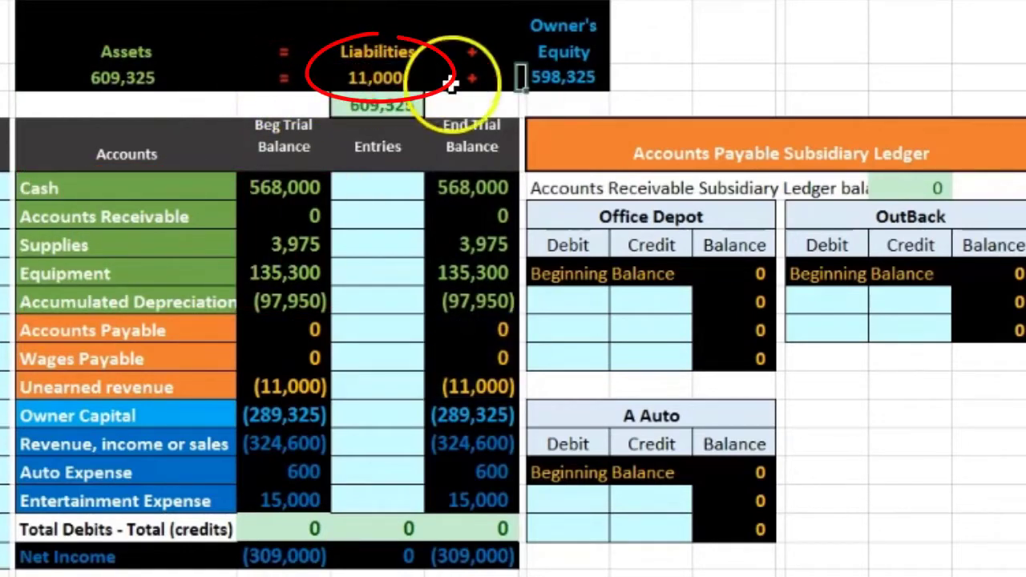
pyautogui.doubleClick(521, 79)
pyautogui.press('Return')
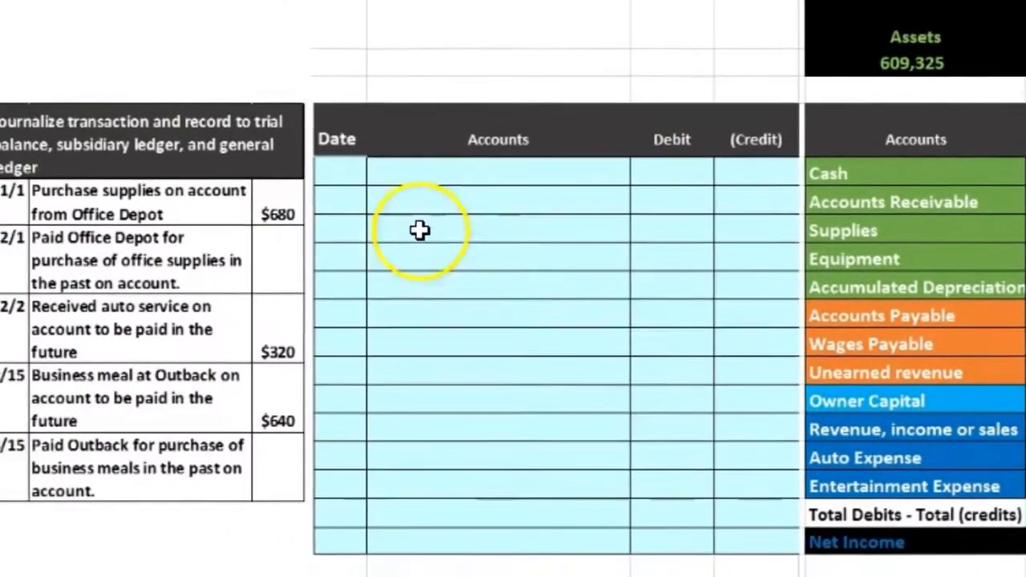
# Enter the date 1/1 in the journal's first Date cell.
pyautogui.click(336, 175)
pyautogui.write('1/1')
pyautogui.press('Return')
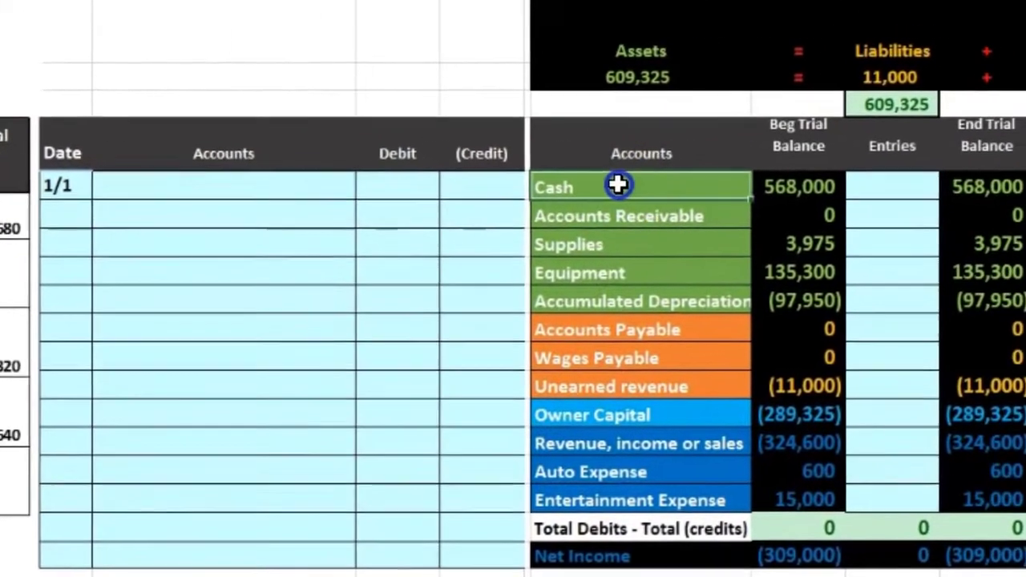
# Highlight the Cash, Accounts Payable and Wages Payable rows and the $680 Office Depot purchase amount.
pyautogui.moveTo(615, 184); pyautogui.dragTo(971, 198)
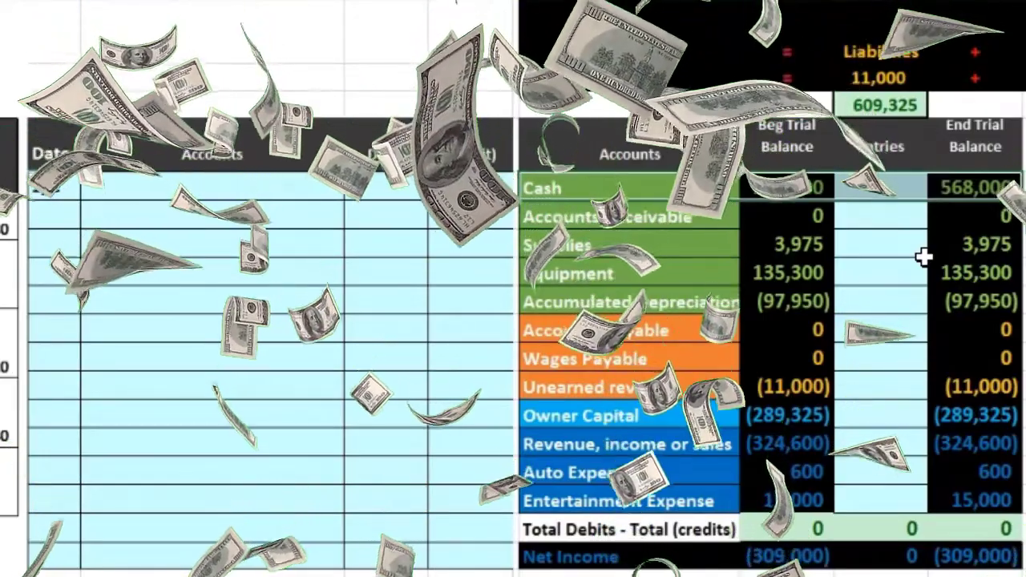
pyautogui.moveTo(694, 330); pyautogui.dragTo(949, 335)
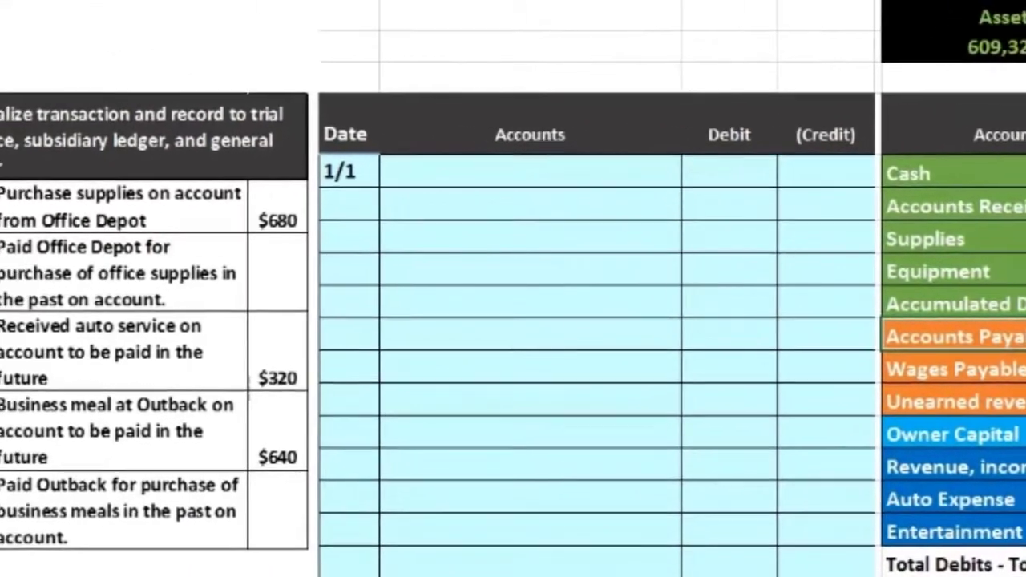
pyautogui.moveTo(270, 182); pyautogui.dragTo(245, 238)
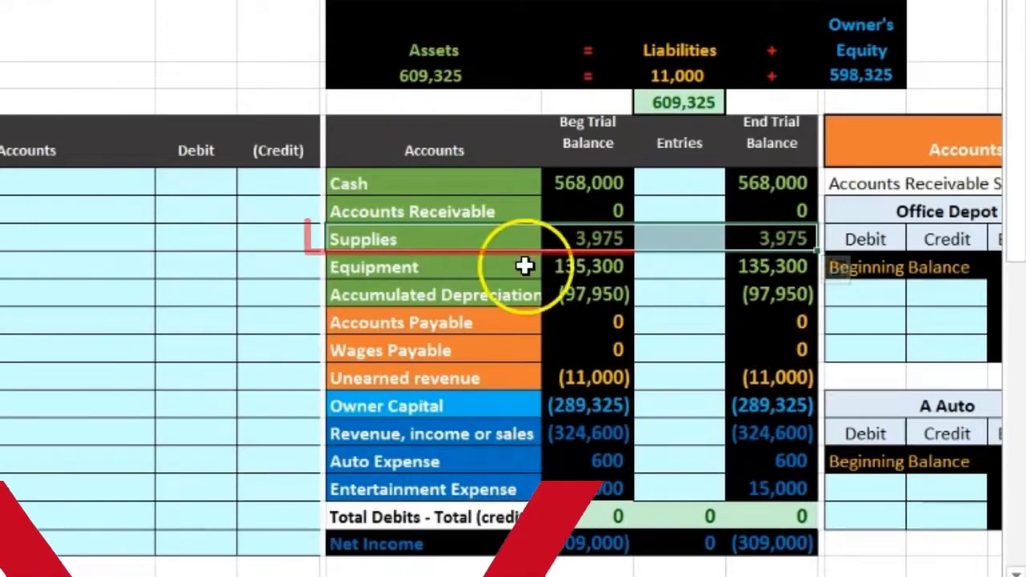
# Copy Supplies from the trial balance and paste it as a value into journal cell C5.
pyautogui.rightClick(451, 233)
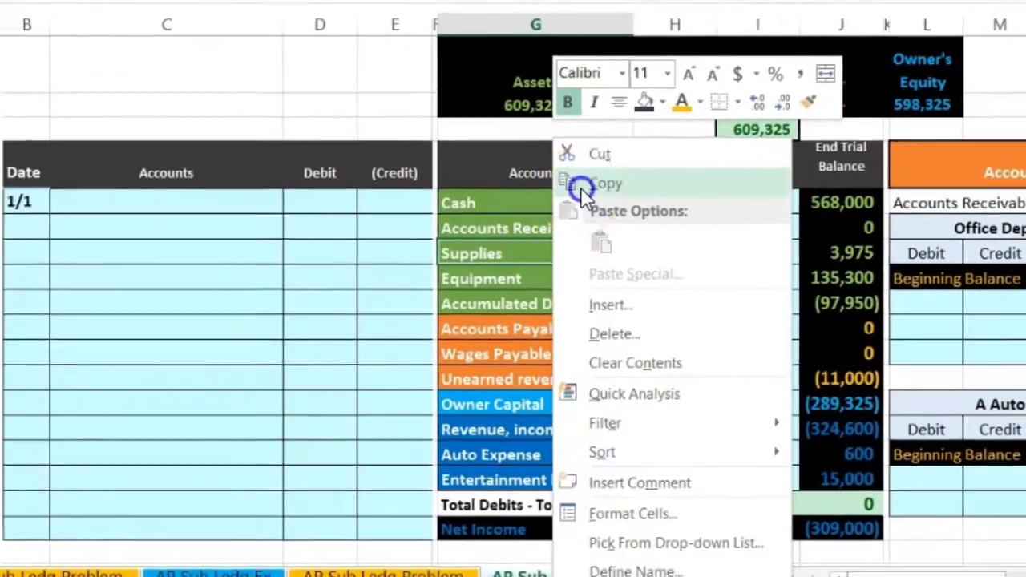
pyautogui.click(513, 164)
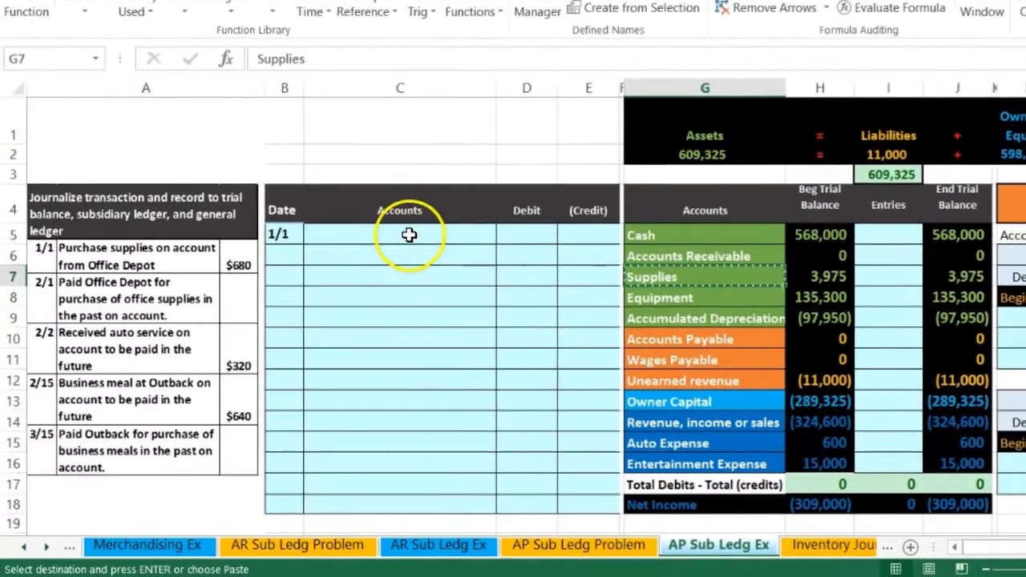
pyautogui.click(284, 216)
pyautogui.rightClick(411, 235)
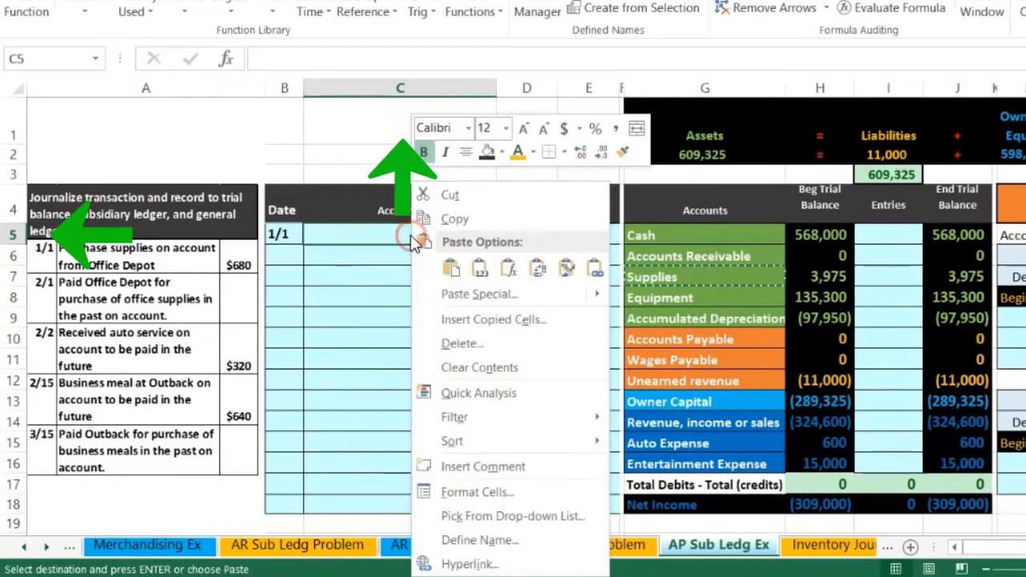
pyautogui.click(479, 267)
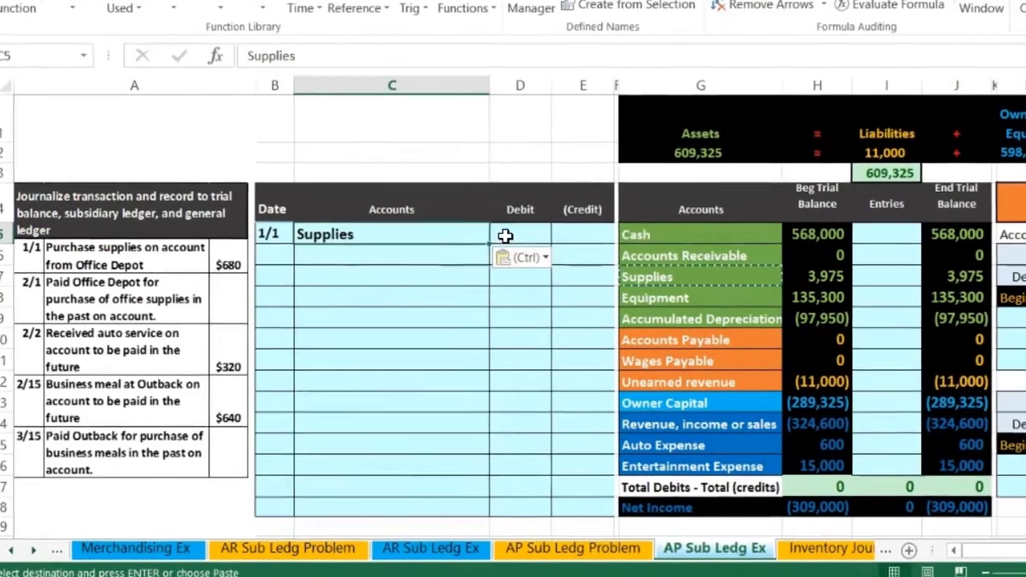
# Enter 680 as the Supplies debit in D5, then select the credit line's Accounts cell.
pyautogui.click(512, 235)
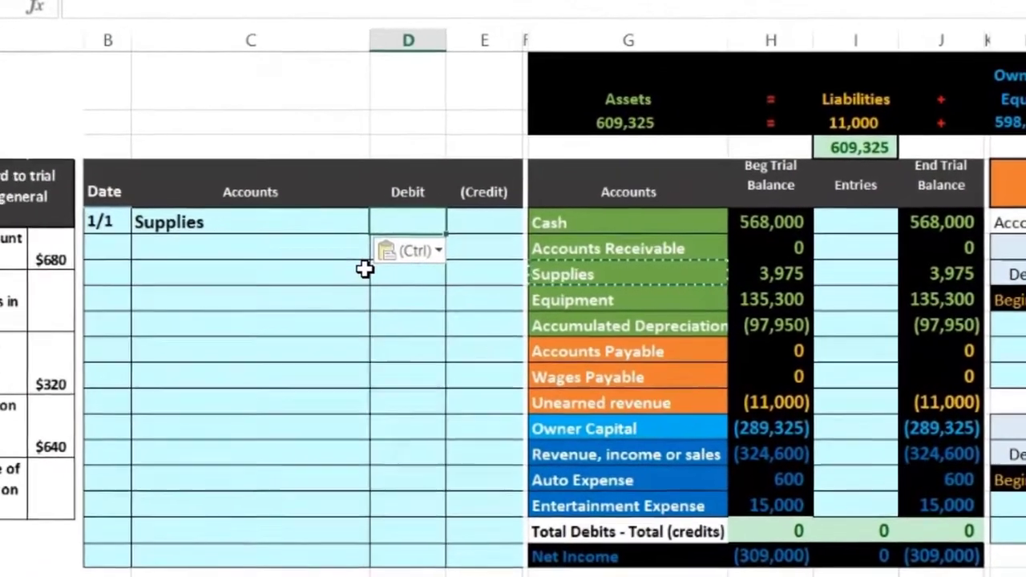
pyautogui.write('680')
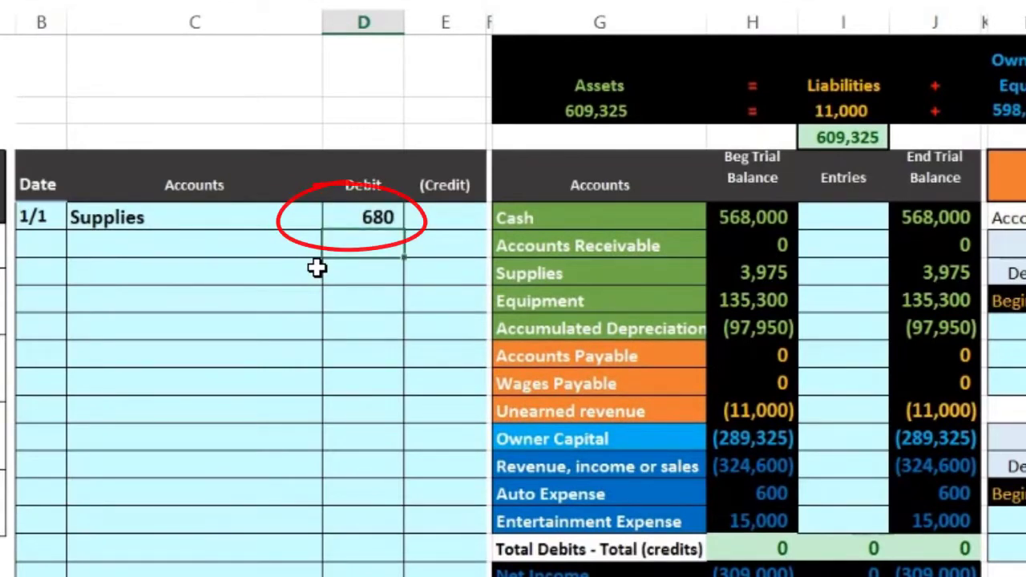
pyautogui.press('Right')
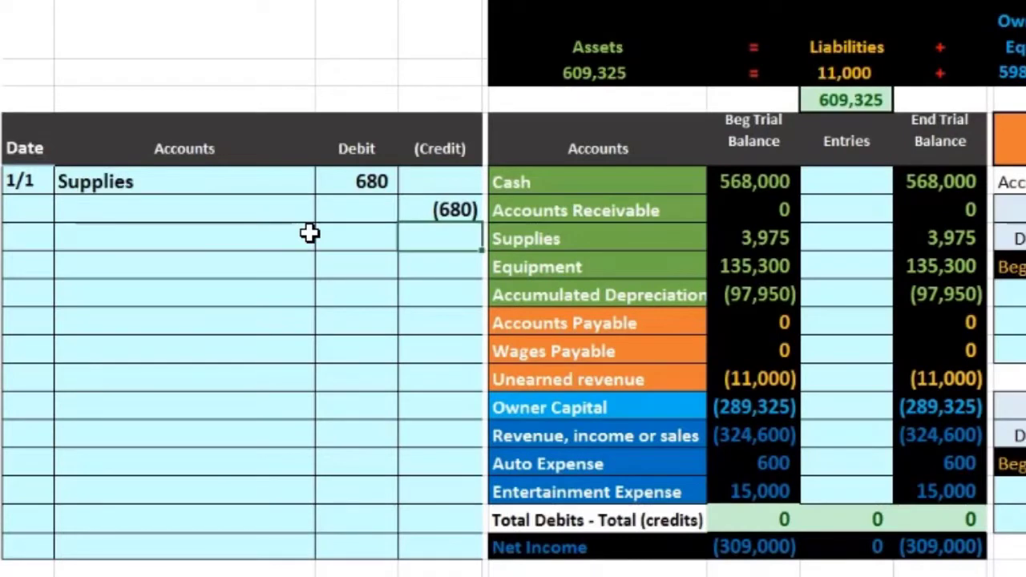
pyautogui.click(251, 212)
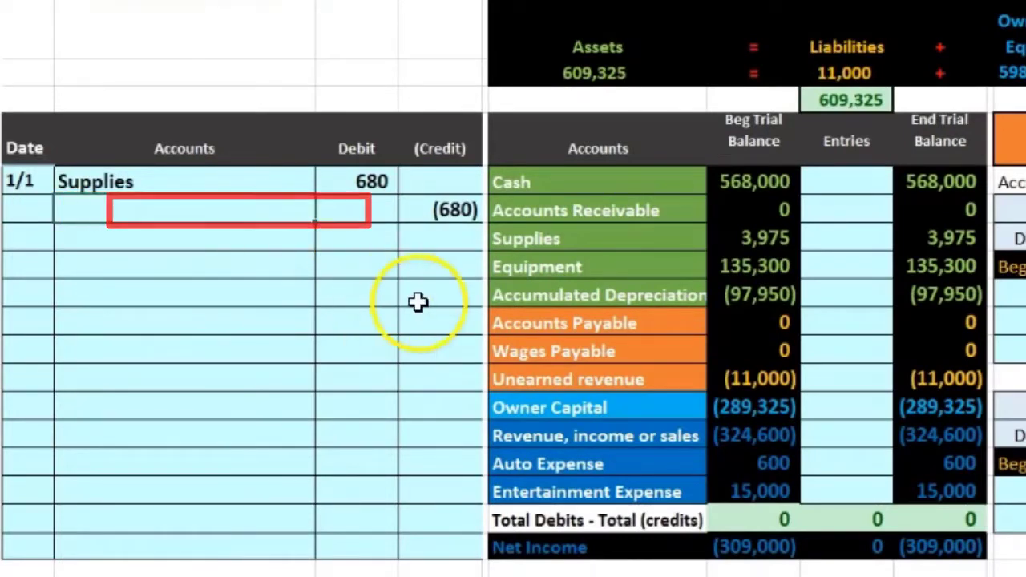
# Copy Accounts Payable from the trial balance and paste it as a value into journal cell C6.
pyautogui.click(586, 323)
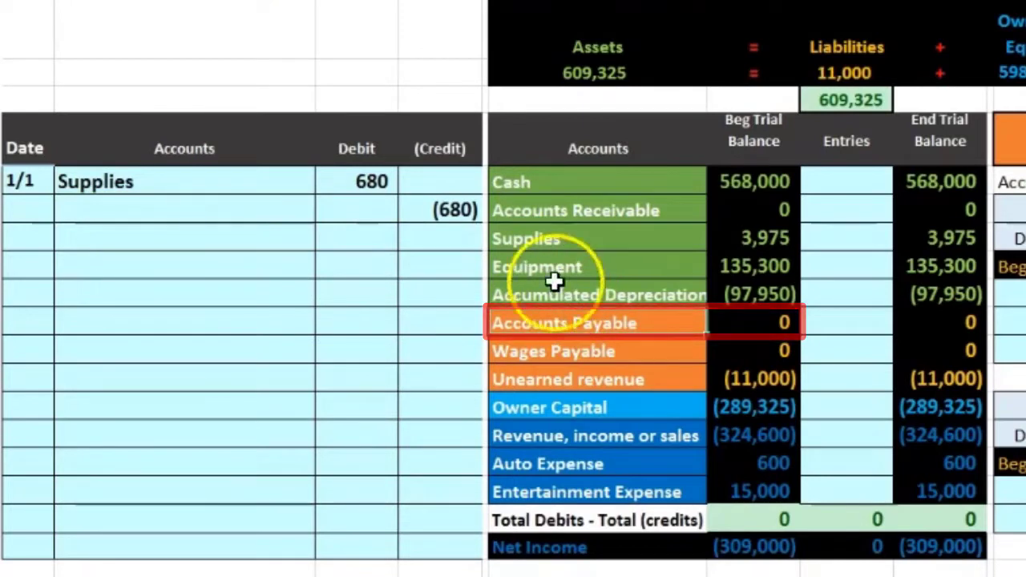
pyautogui.click(461, 209)
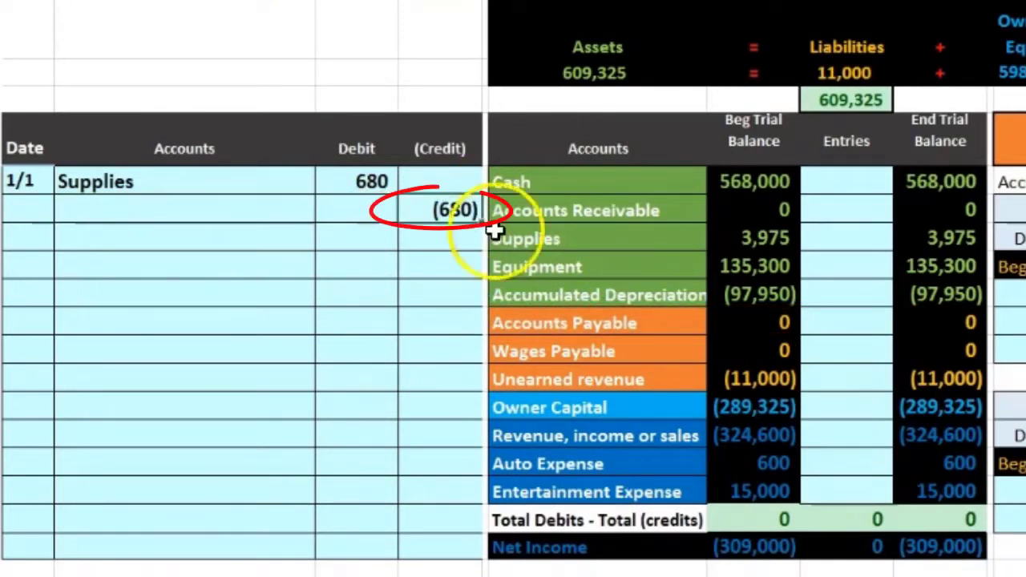
pyautogui.moveTo(664, 333)
pyautogui.mouseDown()
pyautogui.moveTo(665, 321)
pyautogui.moveTo(916, 323)
pyautogui.moveTo(926, 379)
pyautogui.mouseUp()
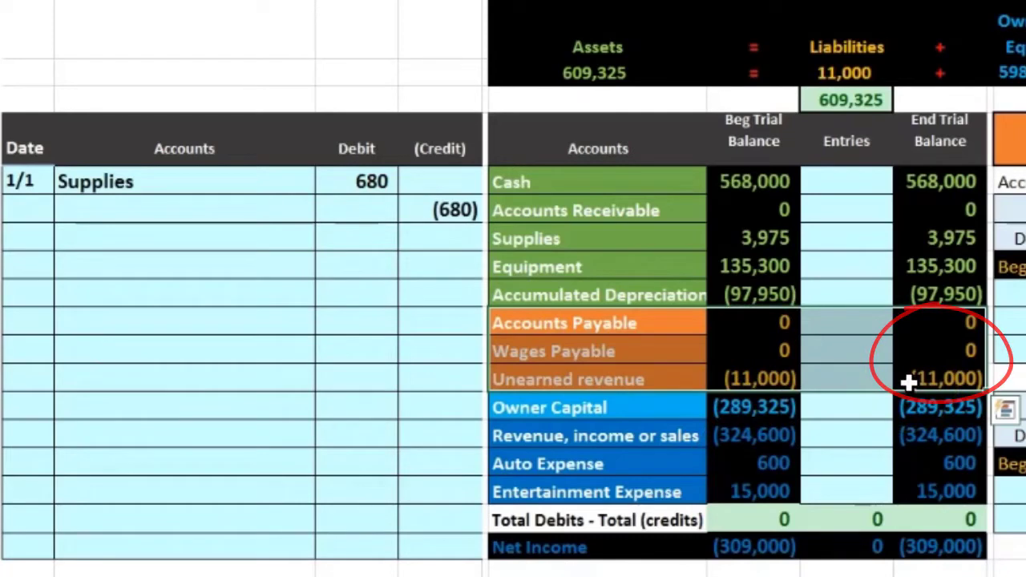
pyautogui.click(658, 321)
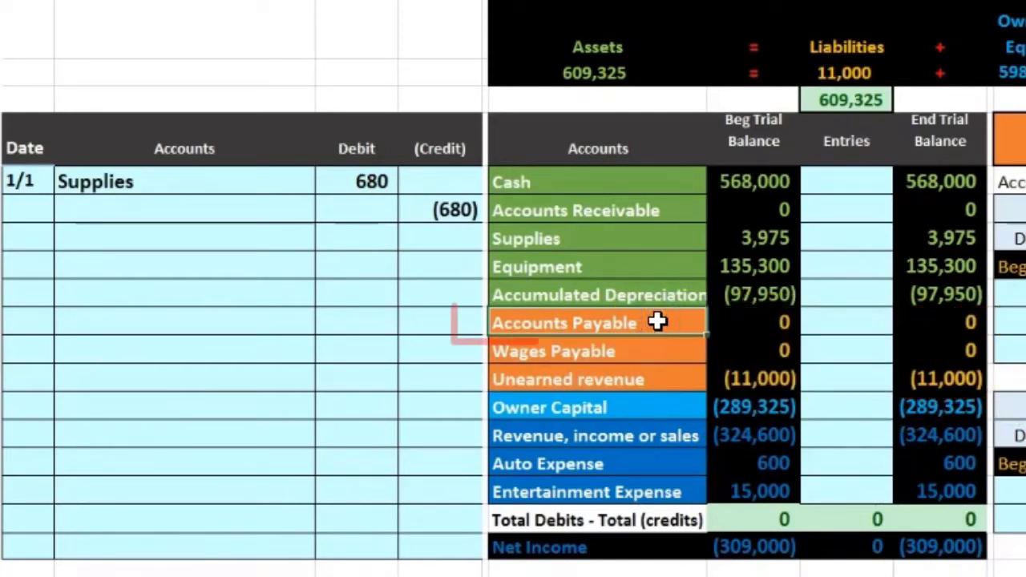
pyautogui.rightClick(657, 322)
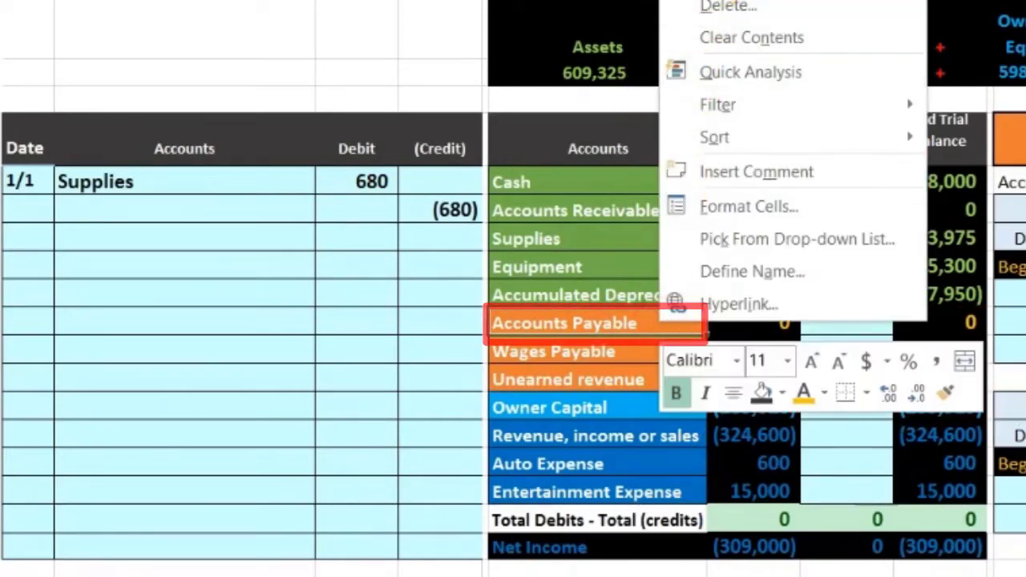
pyautogui.hotkey('ctrl', 'c')
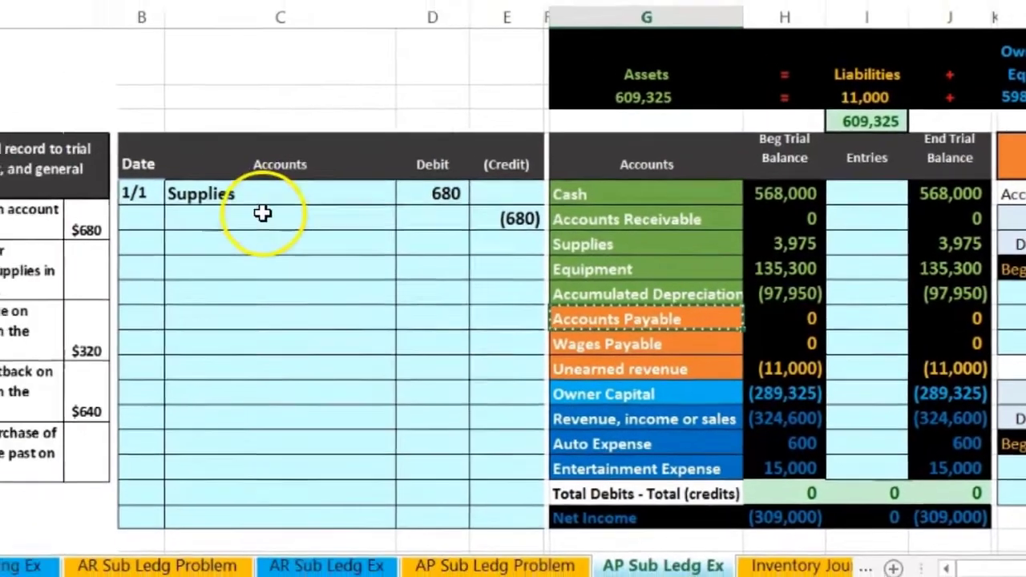
pyautogui.click(263, 212)
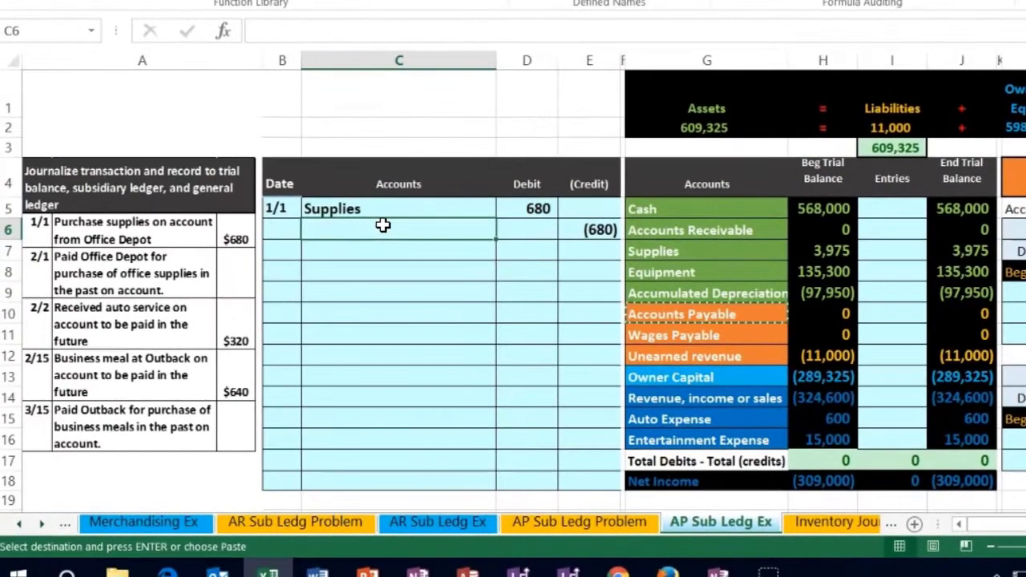
pyautogui.rightClick(386, 229)
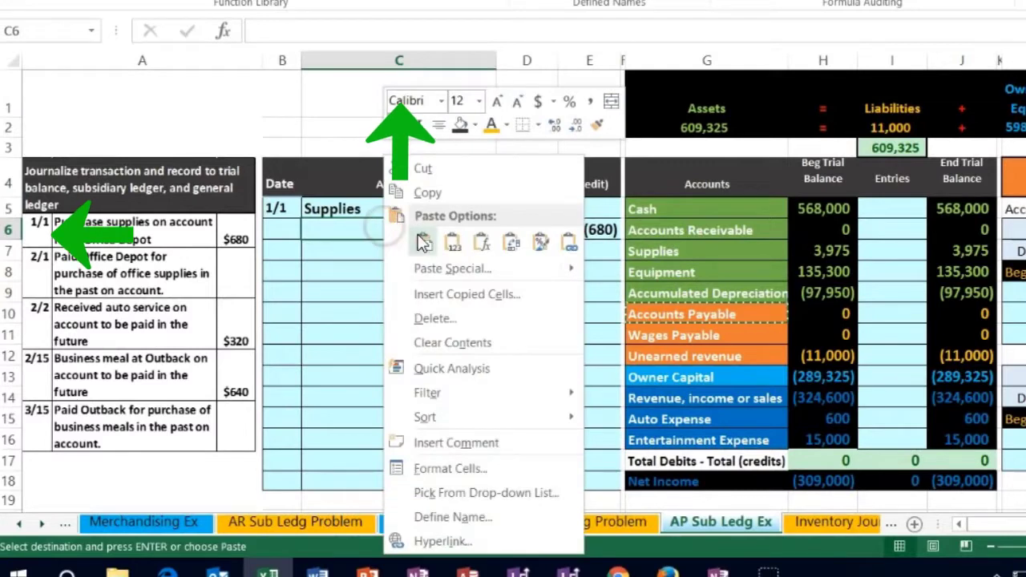
pyautogui.click(452, 243)
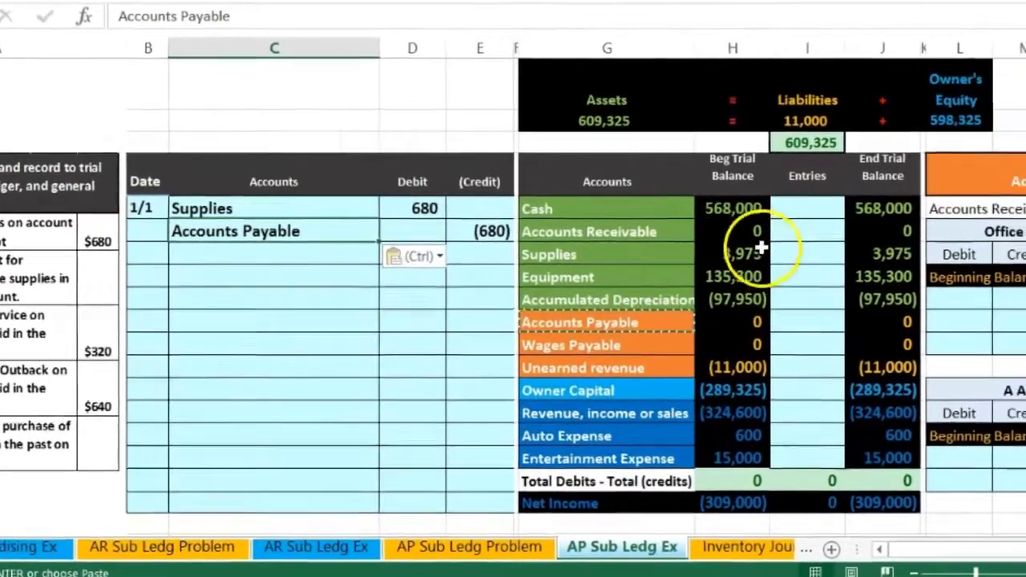
# Select the Supplies row's Entries cell in the trial balance.
pyautogui.click(880, 230)
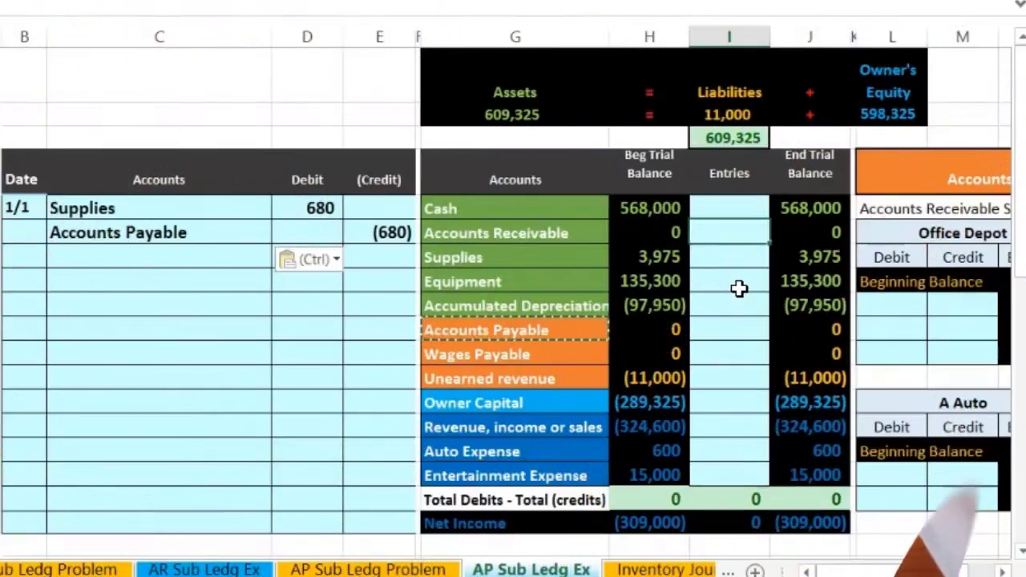
pyautogui.click(188, 208)
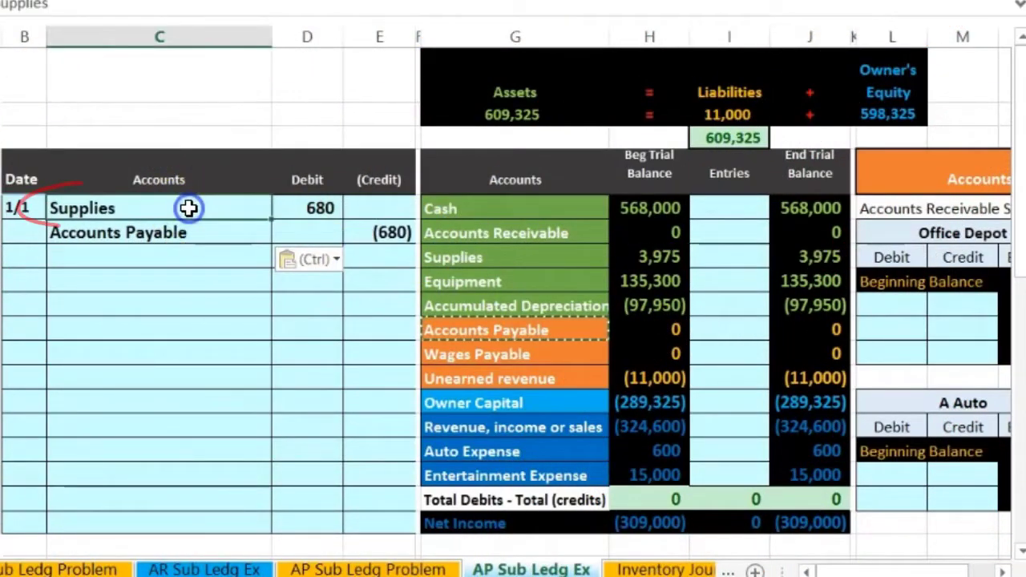
pyautogui.click(530, 256)
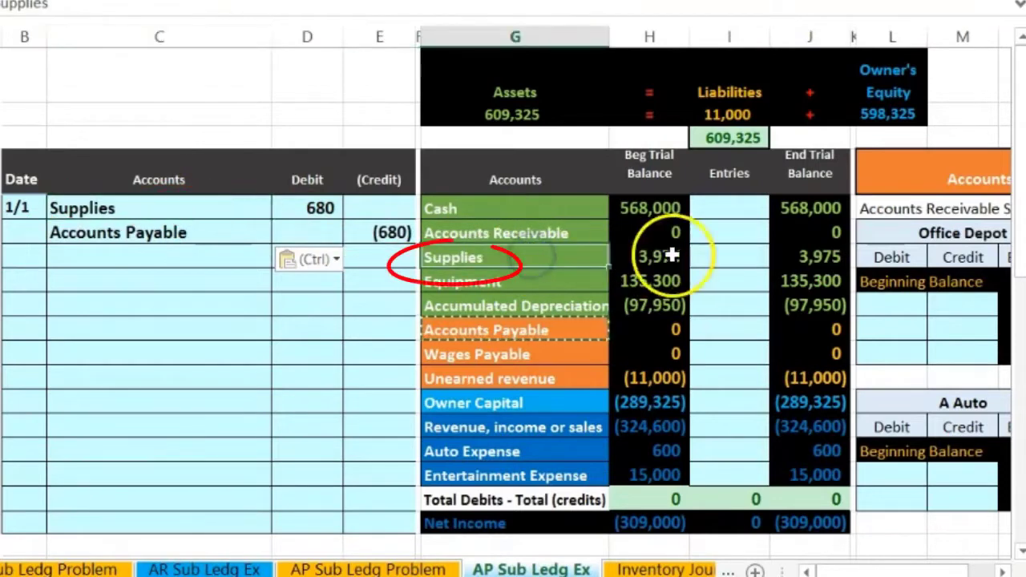
pyautogui.click(728, 259)
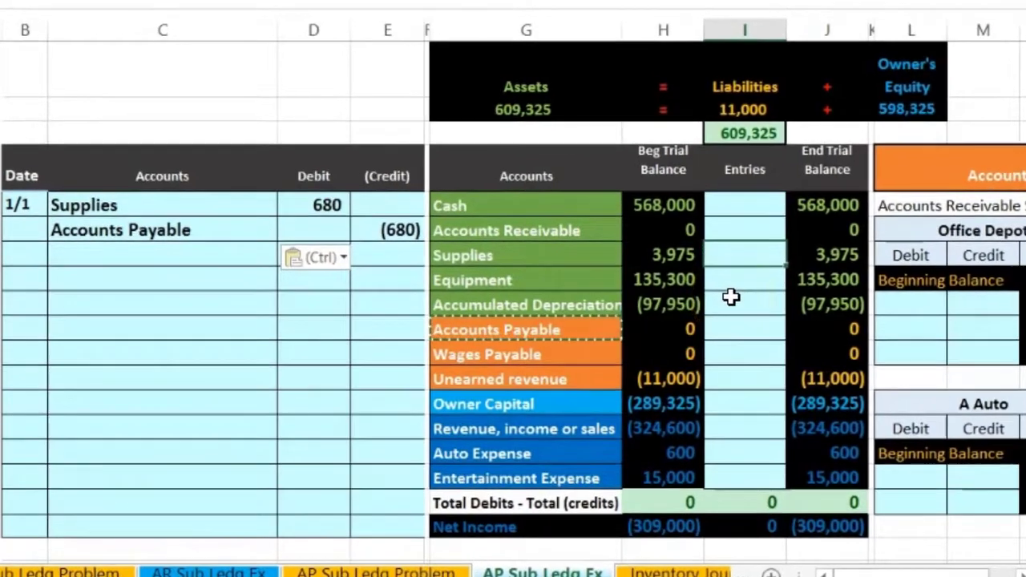
# Post the 680 debit to Supplies Entries as =D5, bringing Supplies to 4,655.
pyautogui.write('=')
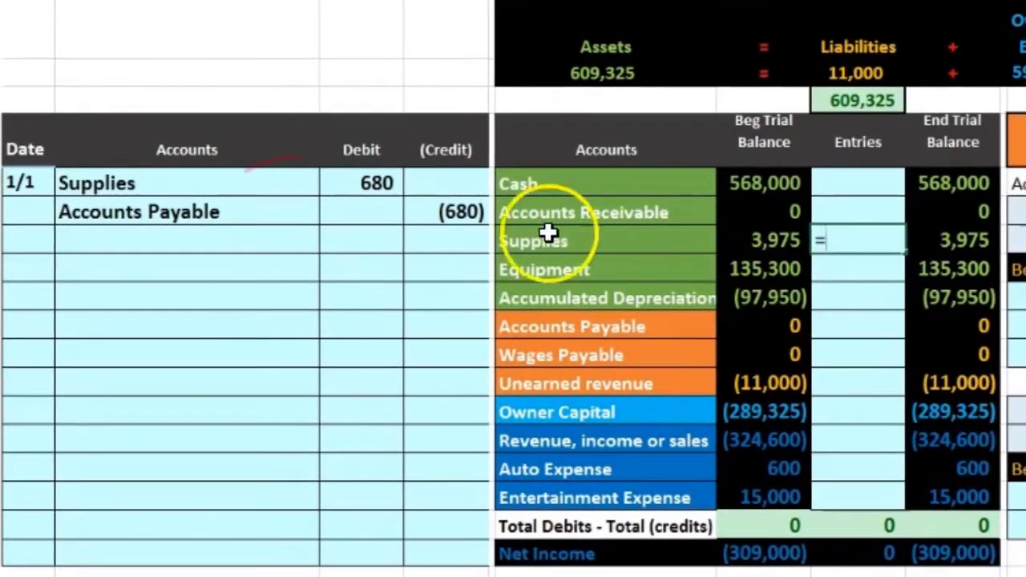
pyautogui.click(373, 183)
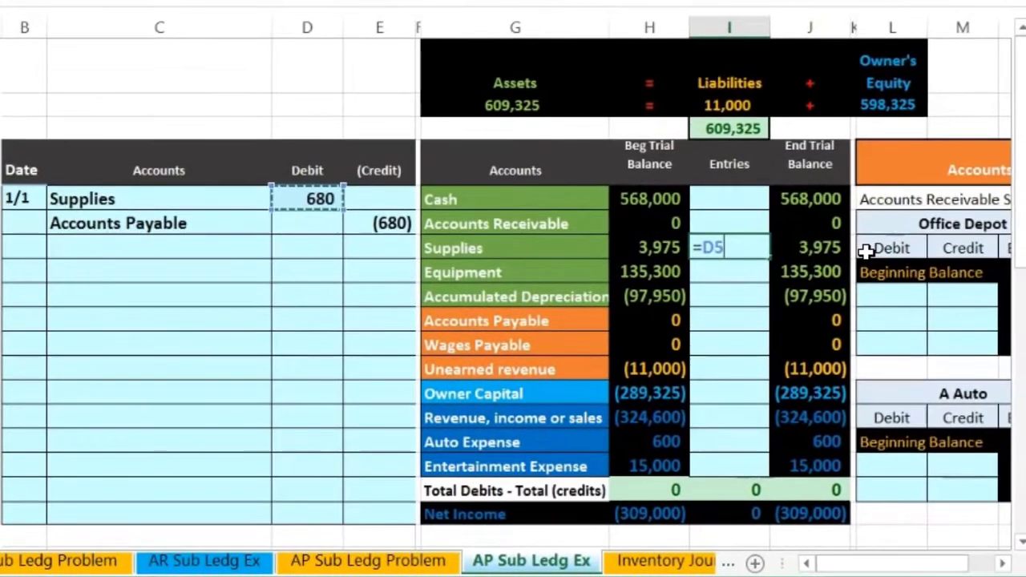
pyautogui.press('Return')
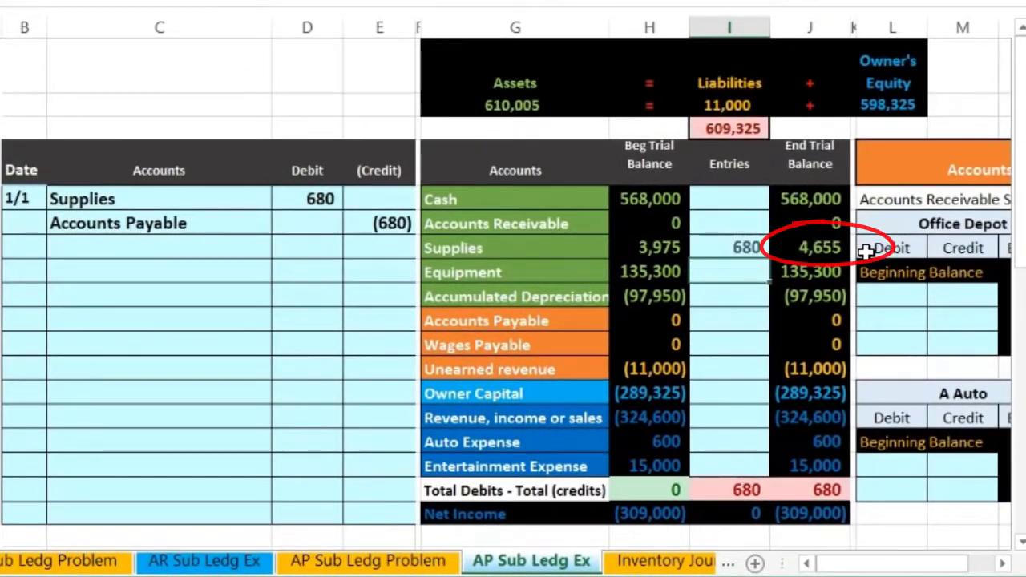
pyautogui.click(831, 243)
pyautogui.click(850, 493)
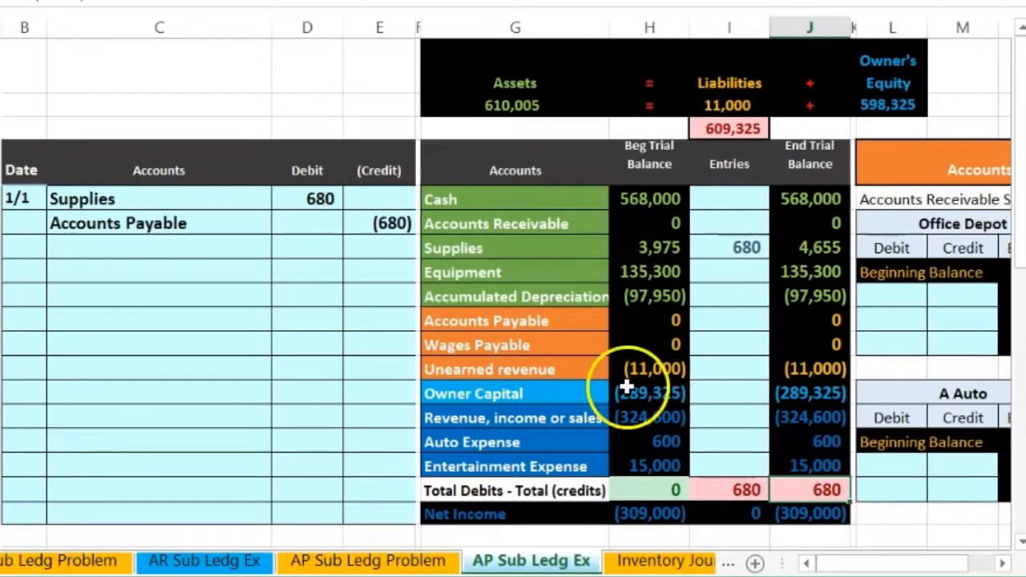
# Link the Accounts Payable Entries cell to the journal's (680) credit and check its end balance formula.
pyautogui.moveTo(192, 222); pyautogui.dragTo(362, 222)
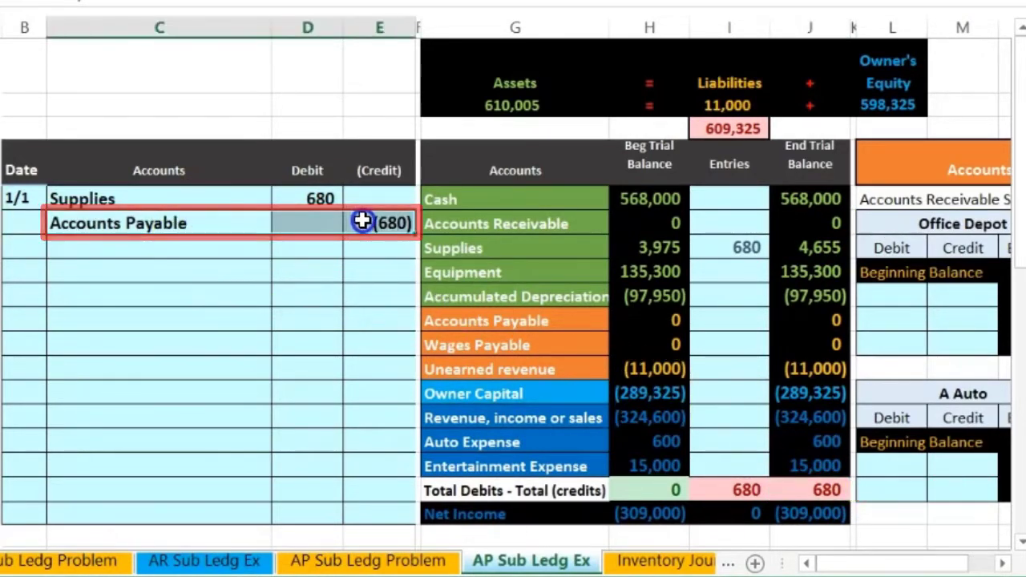
pyautogui.click(468, 323)
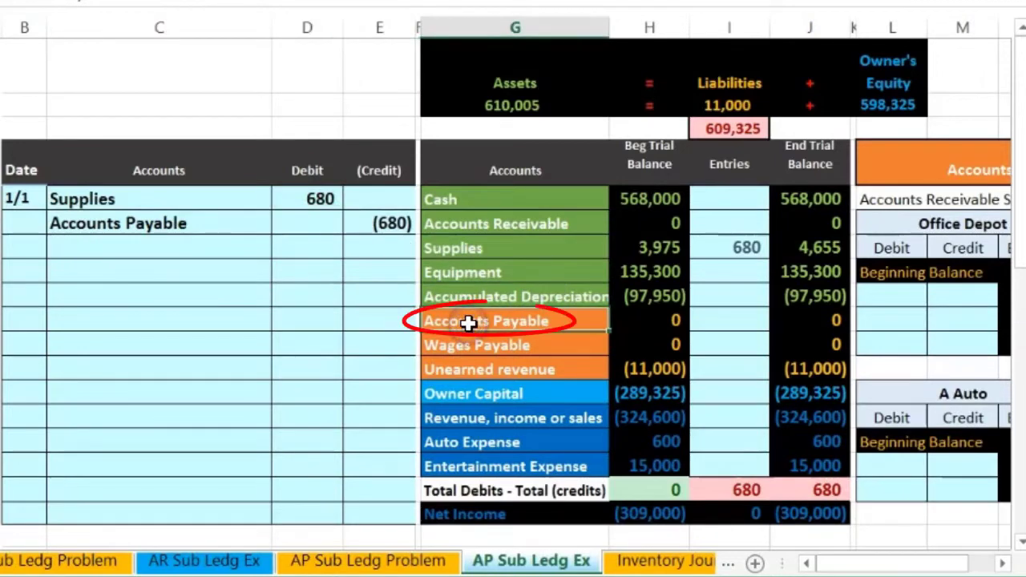
pyautogui.click(734, 322)
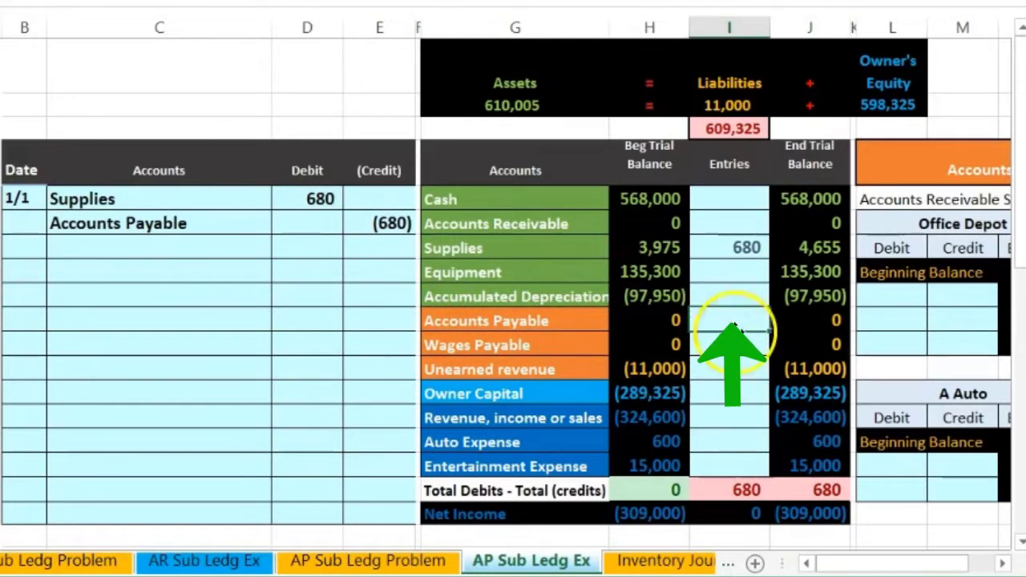
pyautogui.write('=')
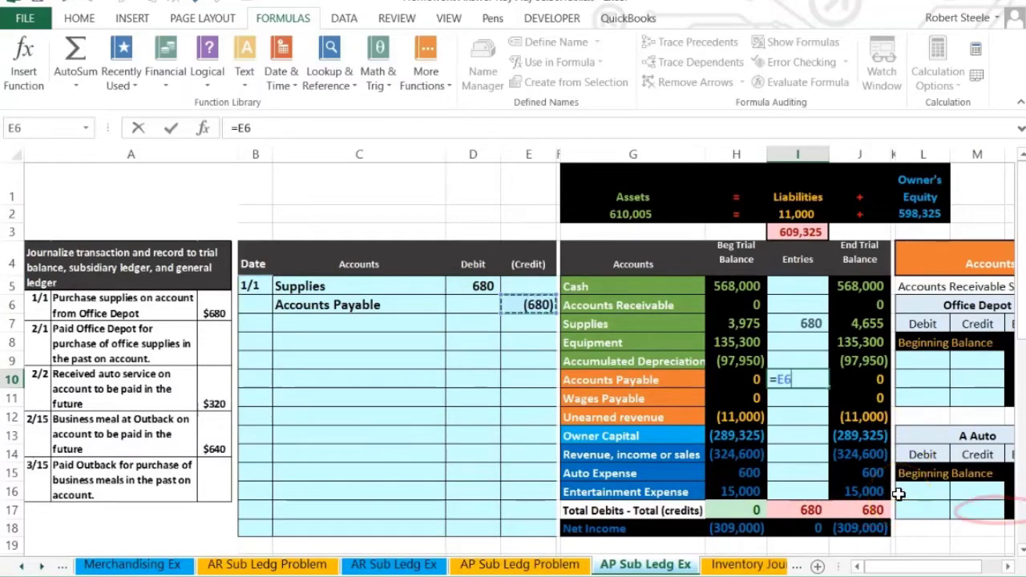
pyautogui.press('Return')
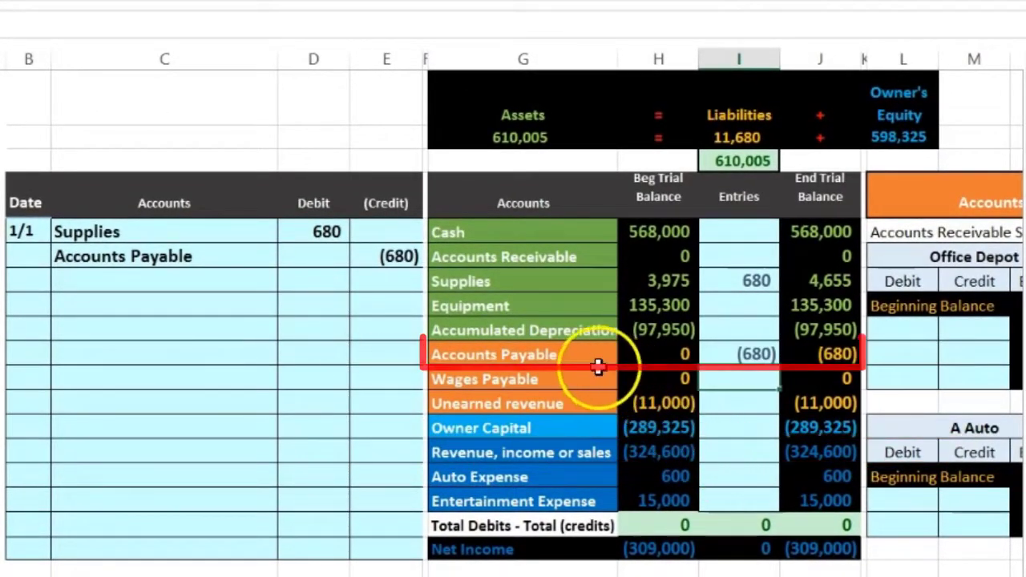
pyautogui.moveTo(597, 358); pyautogui.dragTo(824, 345)
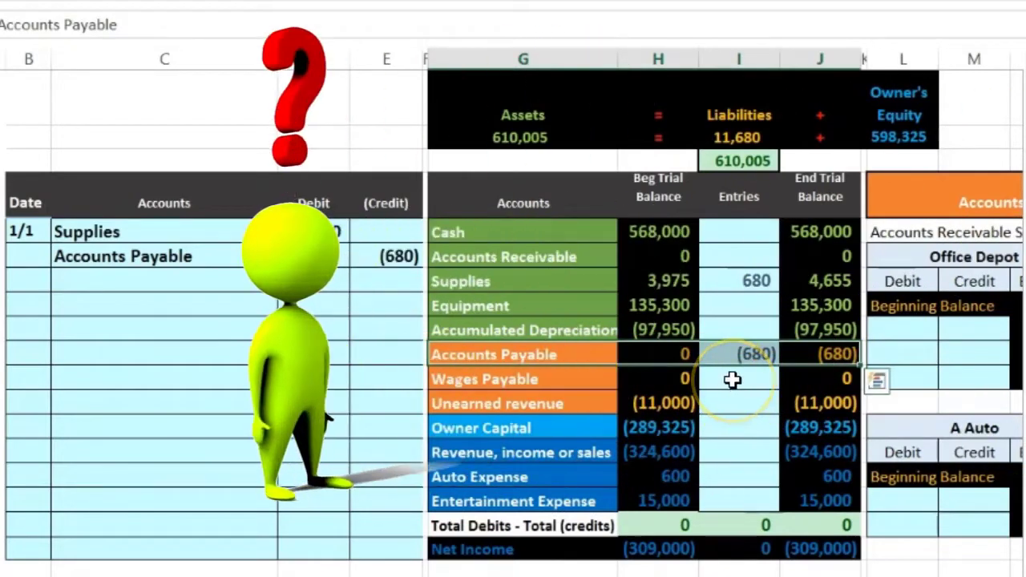
pyautogui.click(804, 353)
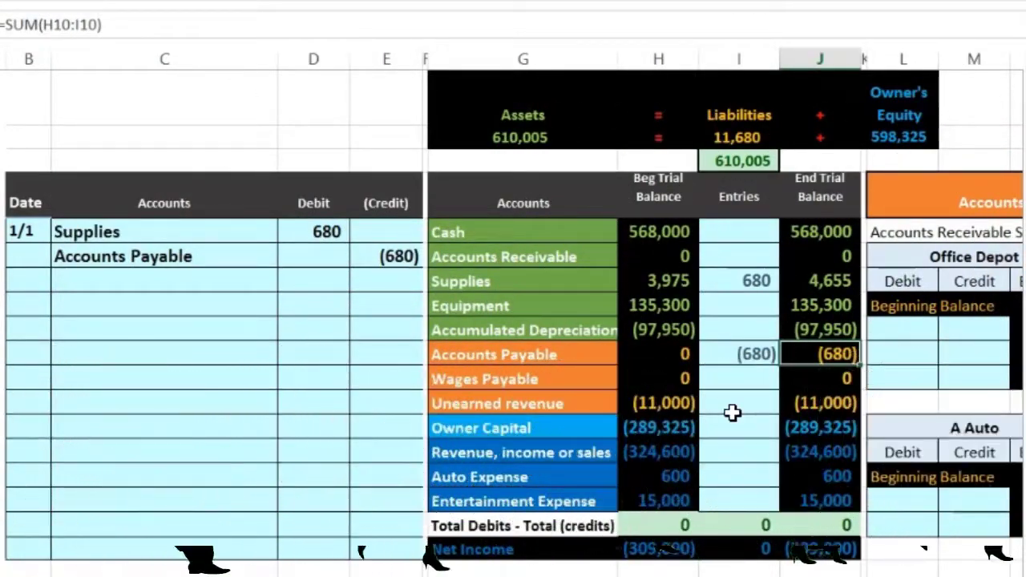
# Link the first Office Depot credit cell to the journal's (680) credit and verify the ledger total.
pyautogui.press('Right')
pyautogui.press('Right')
pyautogui.press('Right')
pyautogui.press('Right')
pyautogui.press('Right')
pyautogui.press('Right')
pyautogui.press('Right')
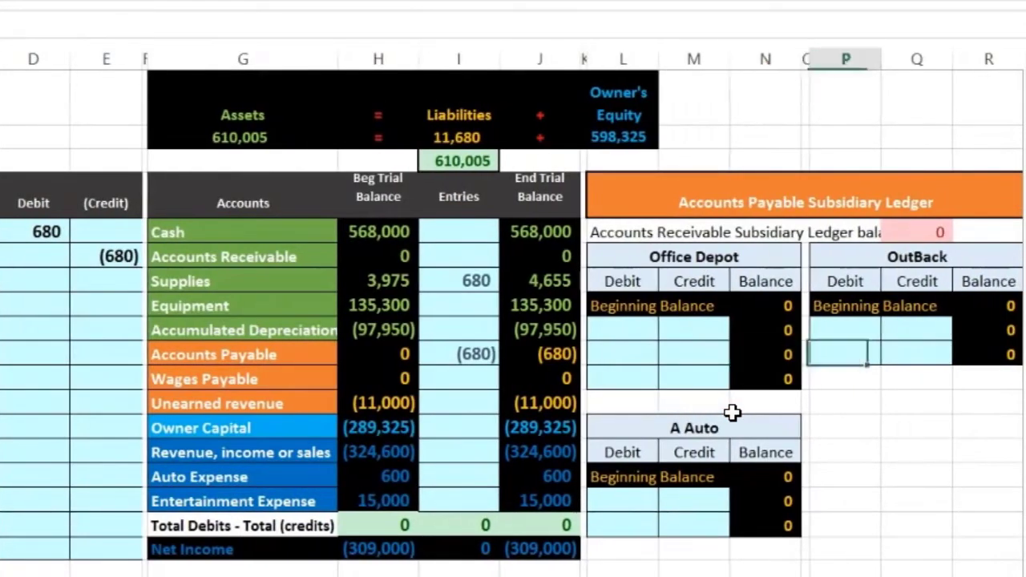
pyautogui.press('Right')
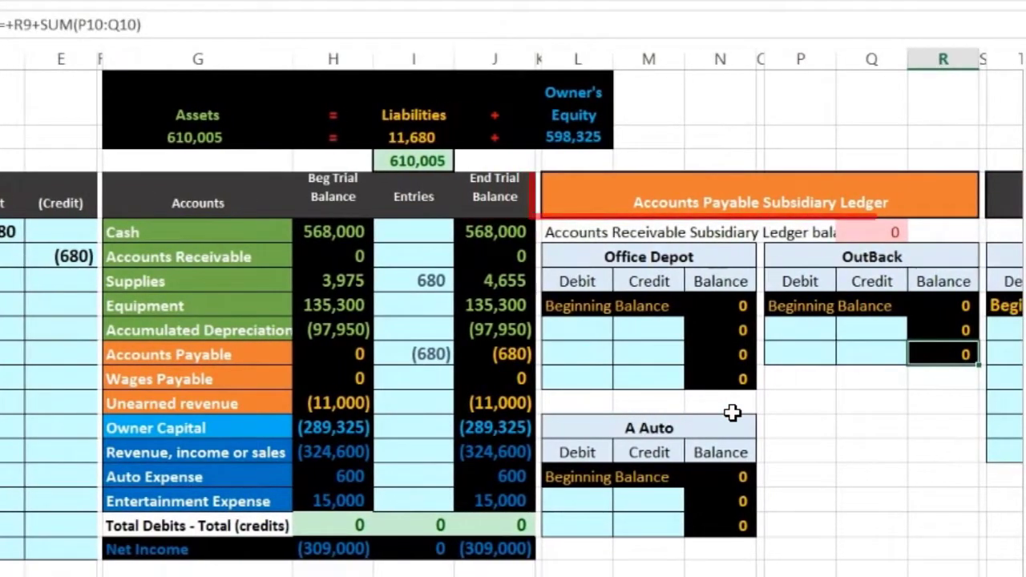
pyautogui.click(594, 202)
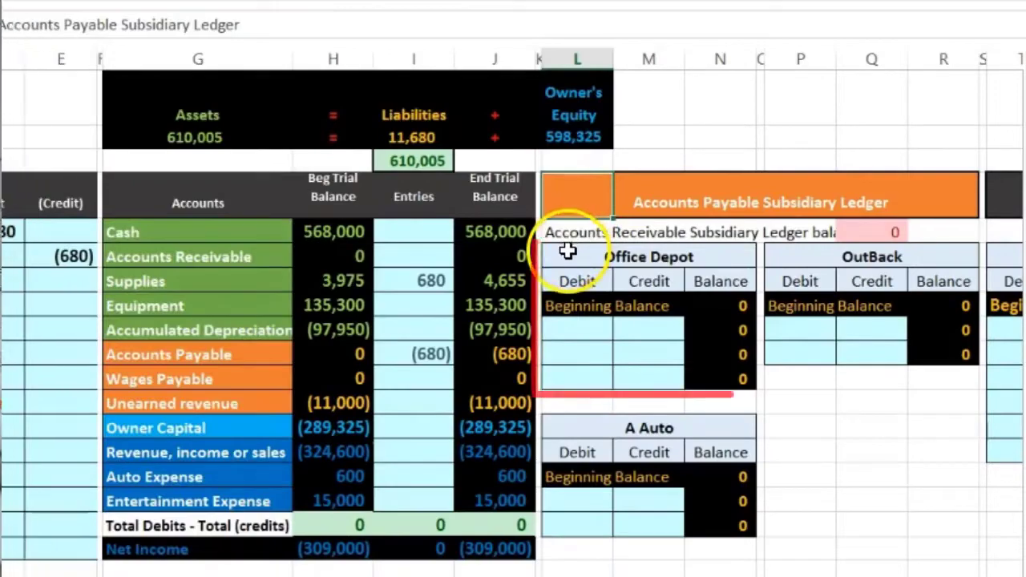
pyautogui.click(568, 251)
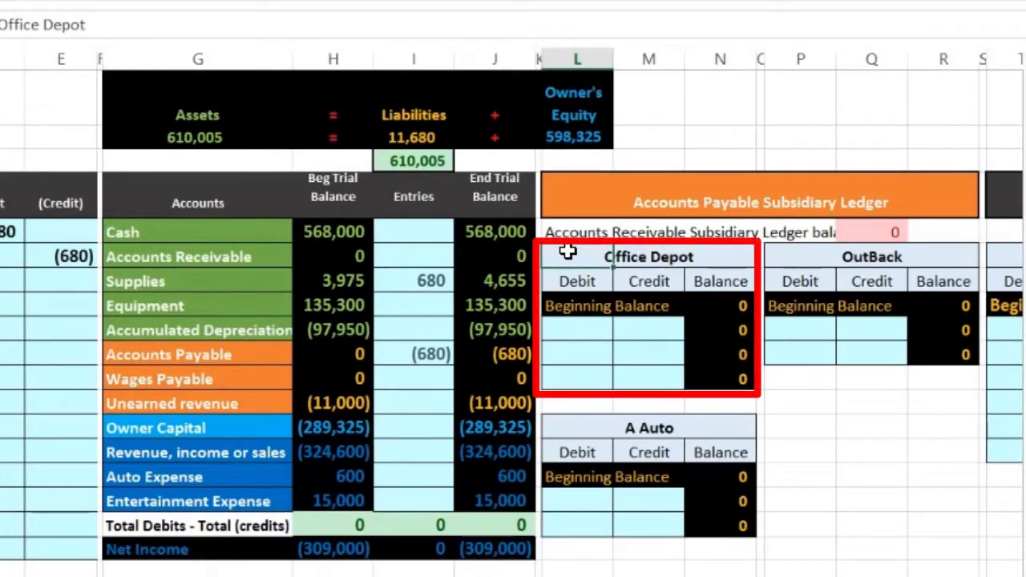
pyautogui.click(637, 331)
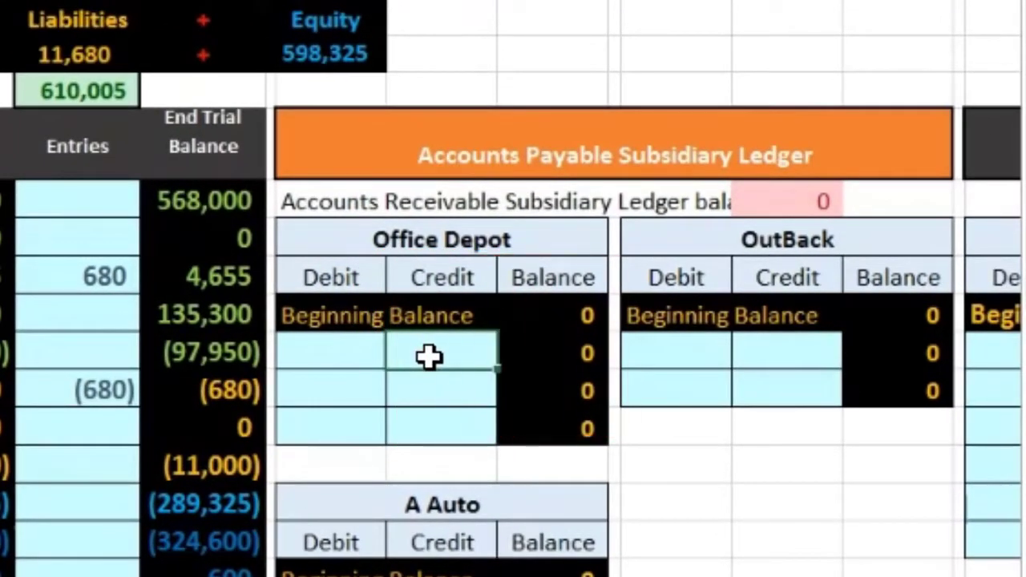
pyautogui.write('=')
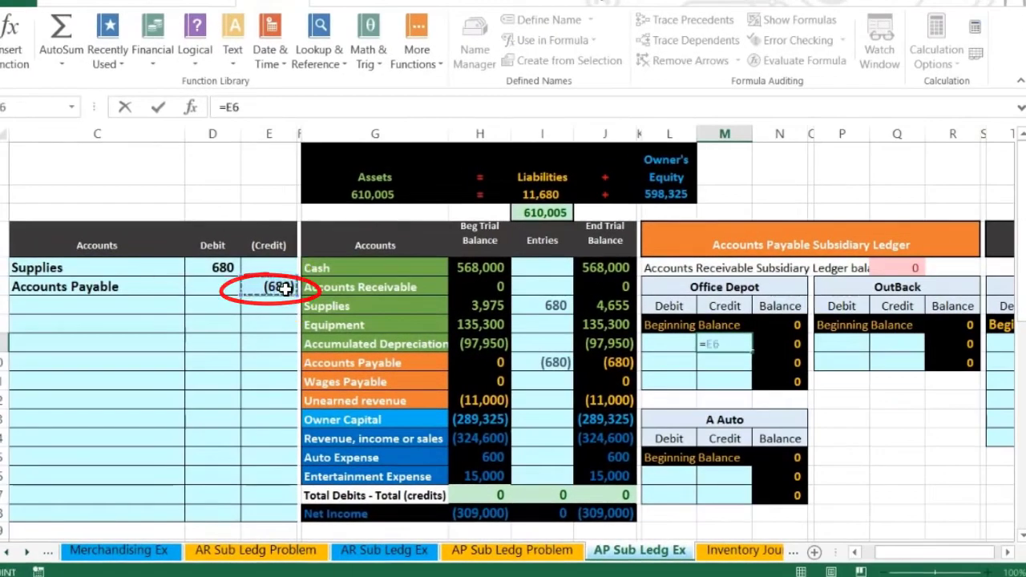
pyautogui.press('Return')
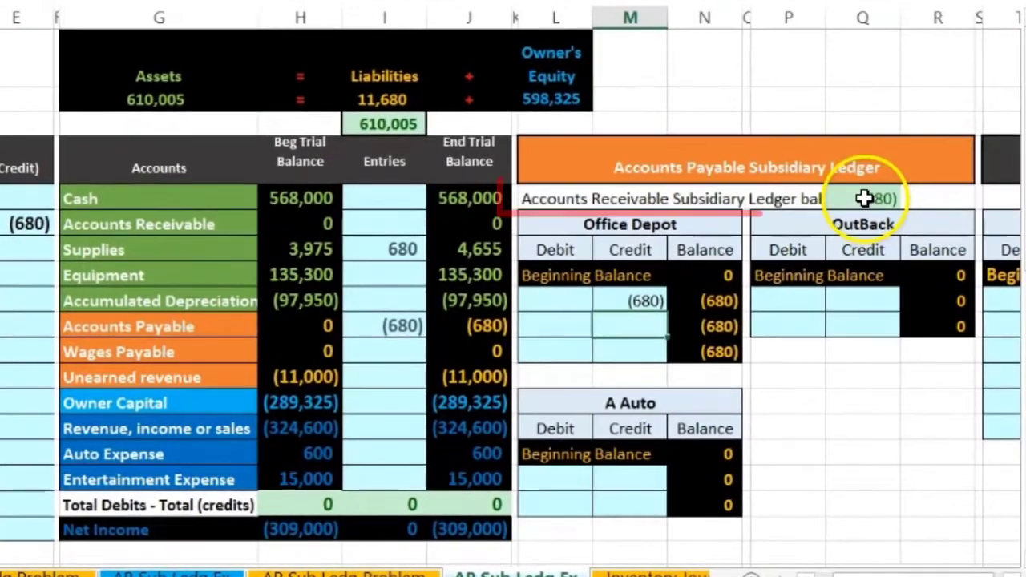
pyautogui.doubleClick(864, 199)
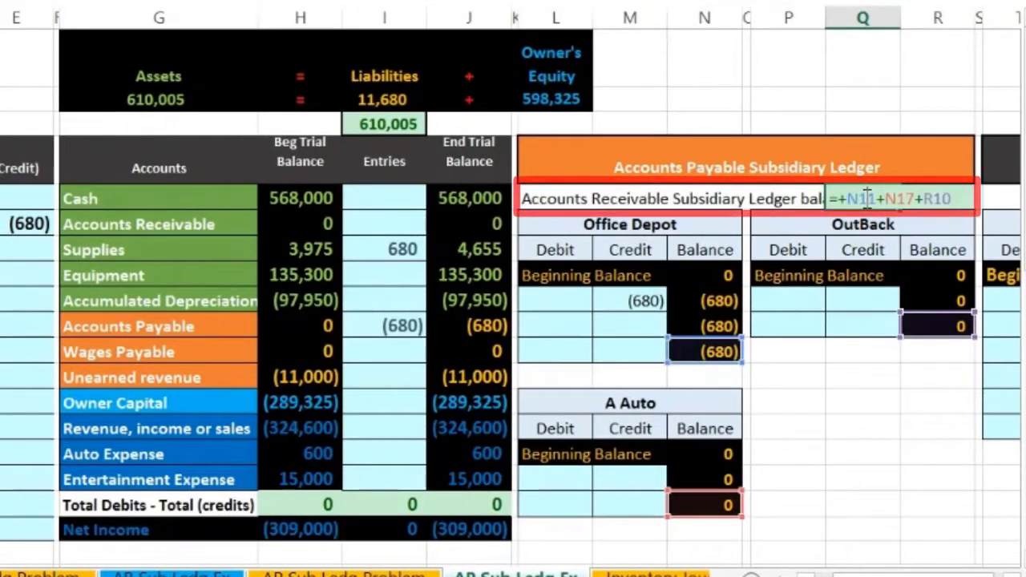
pyautogui.press('Return')
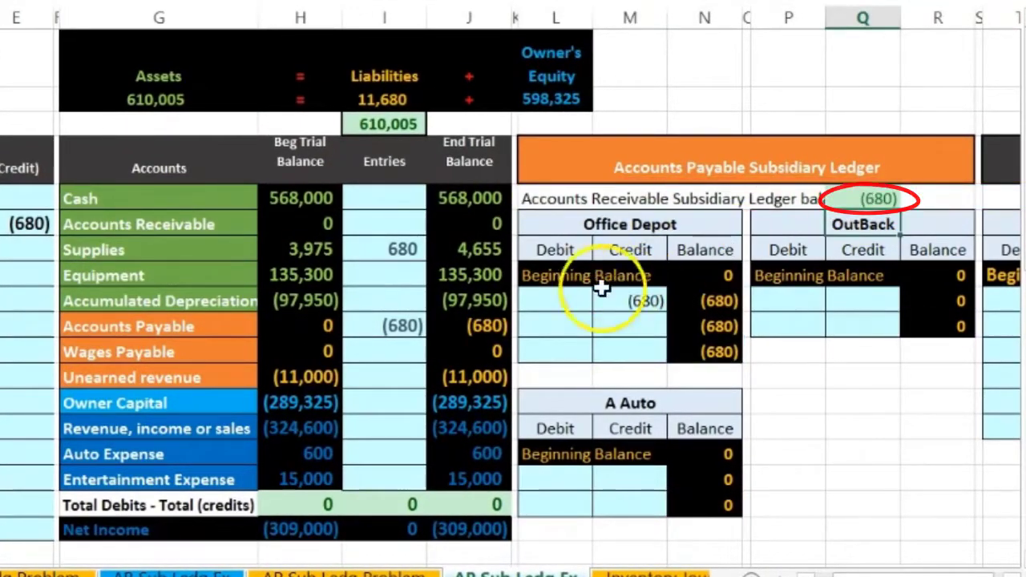
pyautogui.click(479, 325)
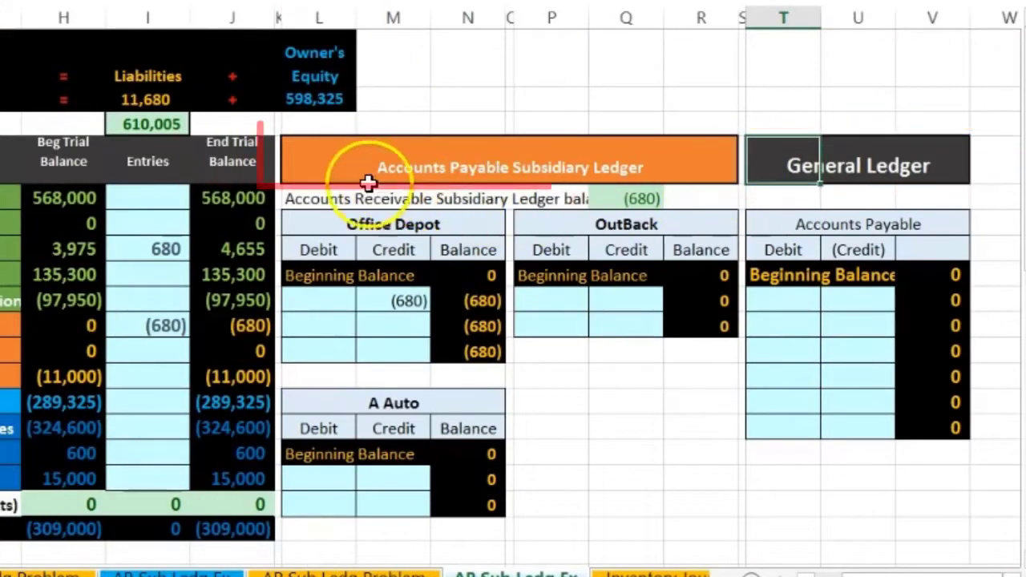
# Link the AP general ledger credit to the Office Depot credit, confirming (680) matches the trial balance.
pyautogui.click(315, 170)
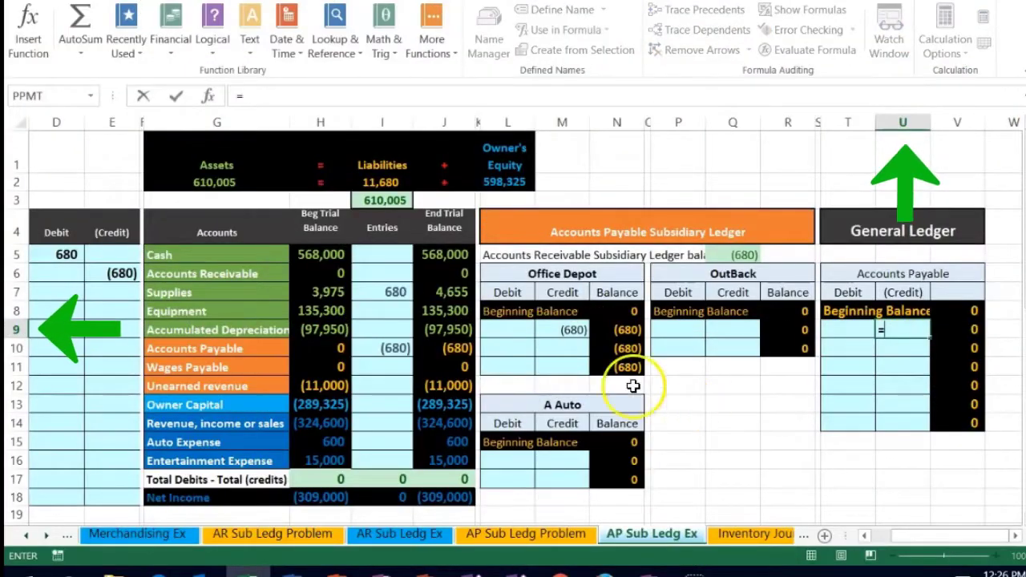
pyautogui.click(568, 331)
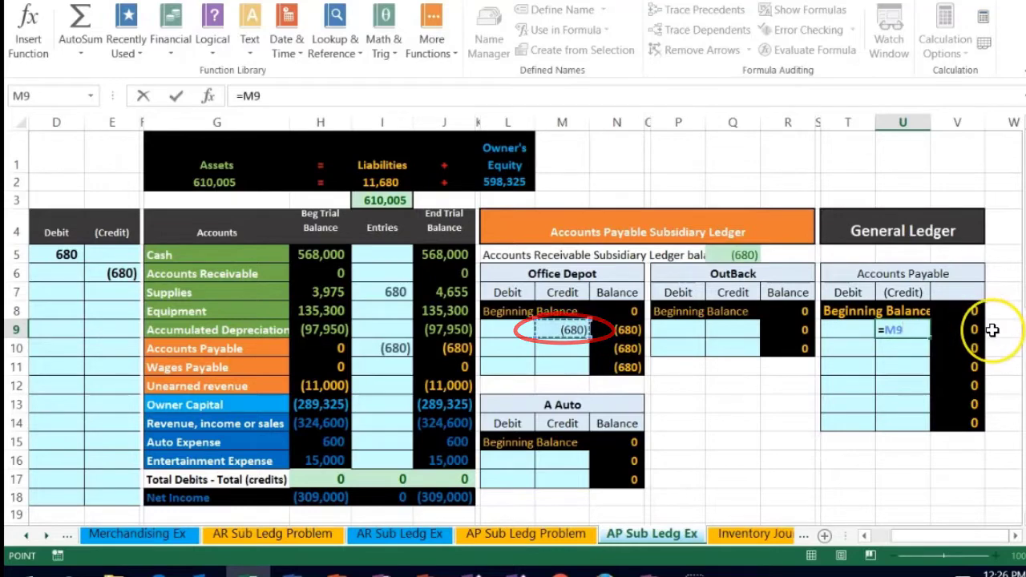
pyautogui.press('Return')
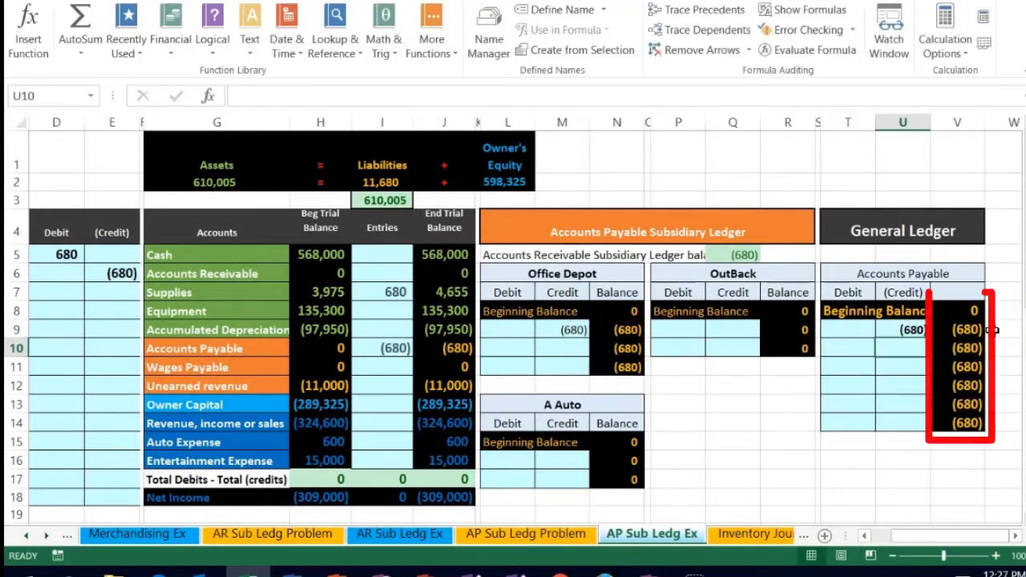
pyautogui.click(969, 424)
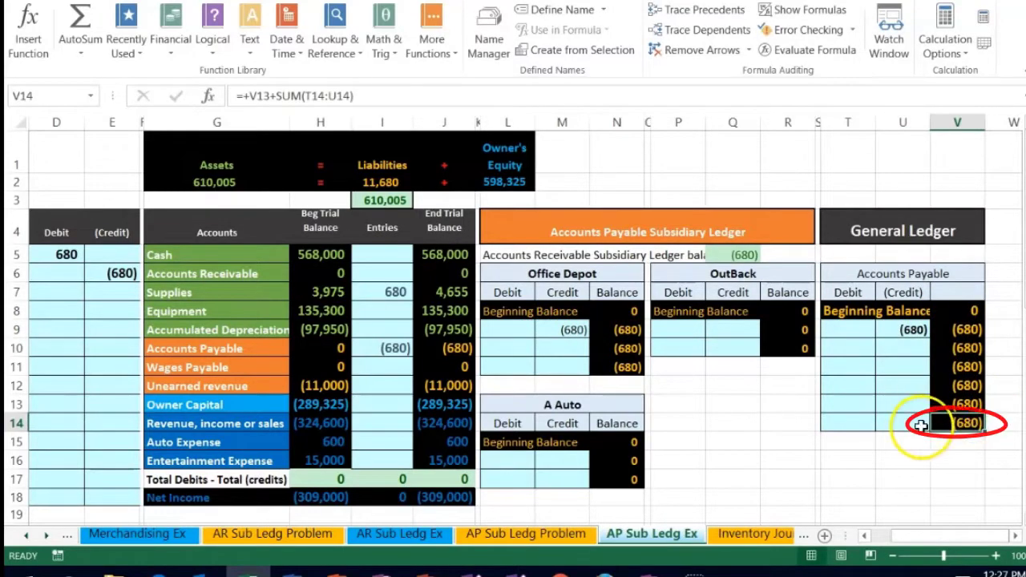
pyautogui.click(733, 254)
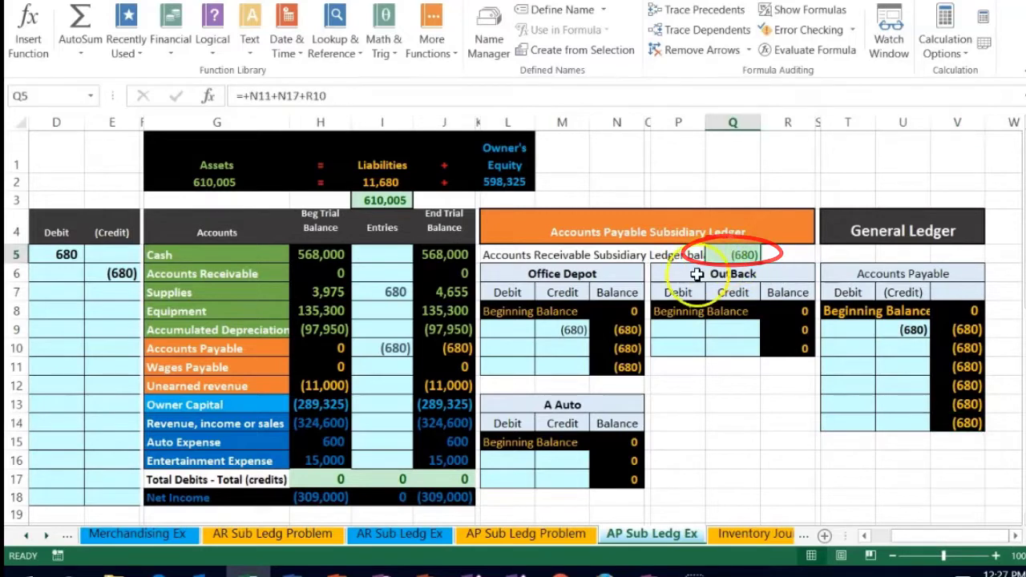
pyautogui.click(460, 347)
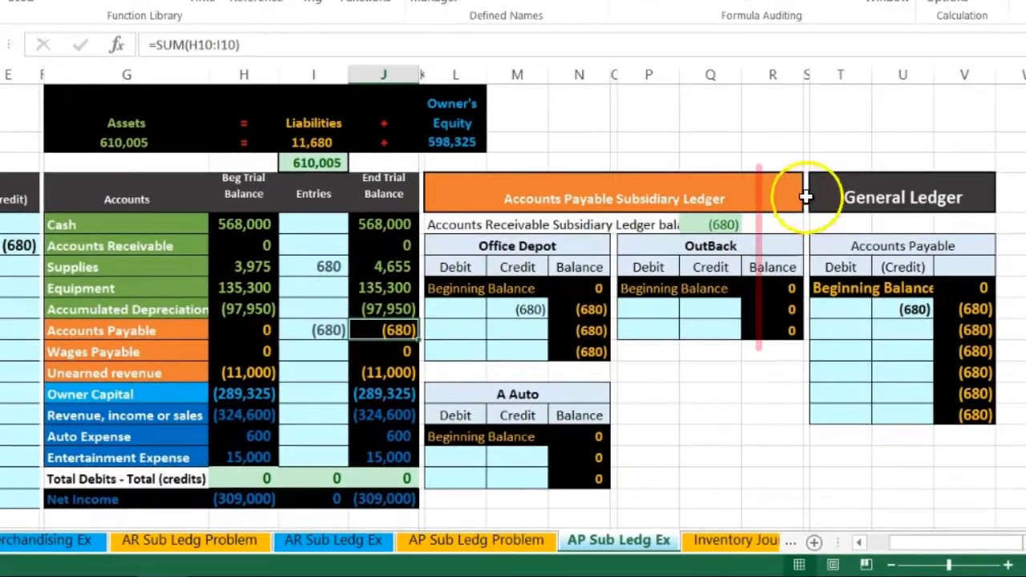
pyautogui.click(832, 188)
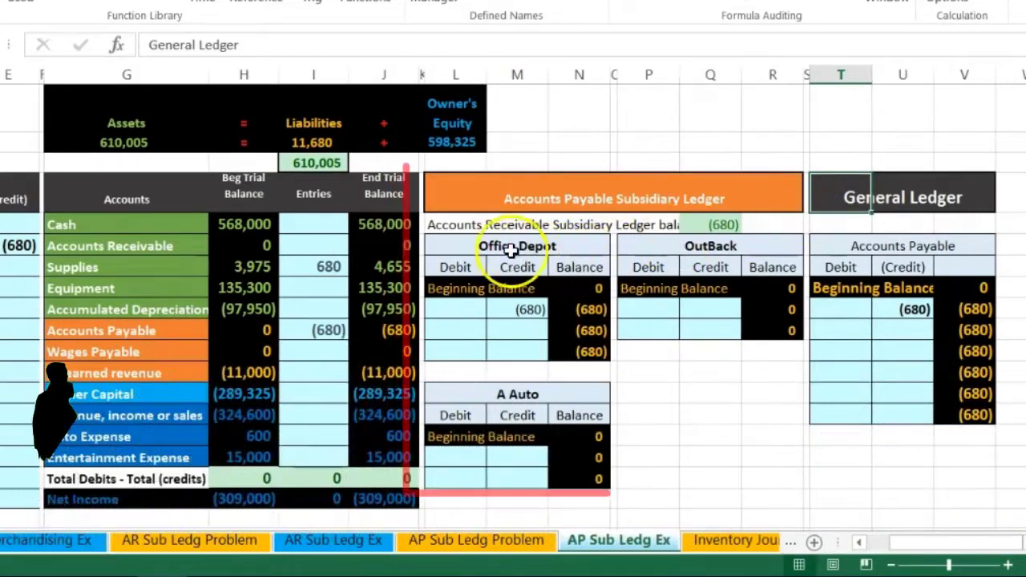
pyautogui.click(471, 247)
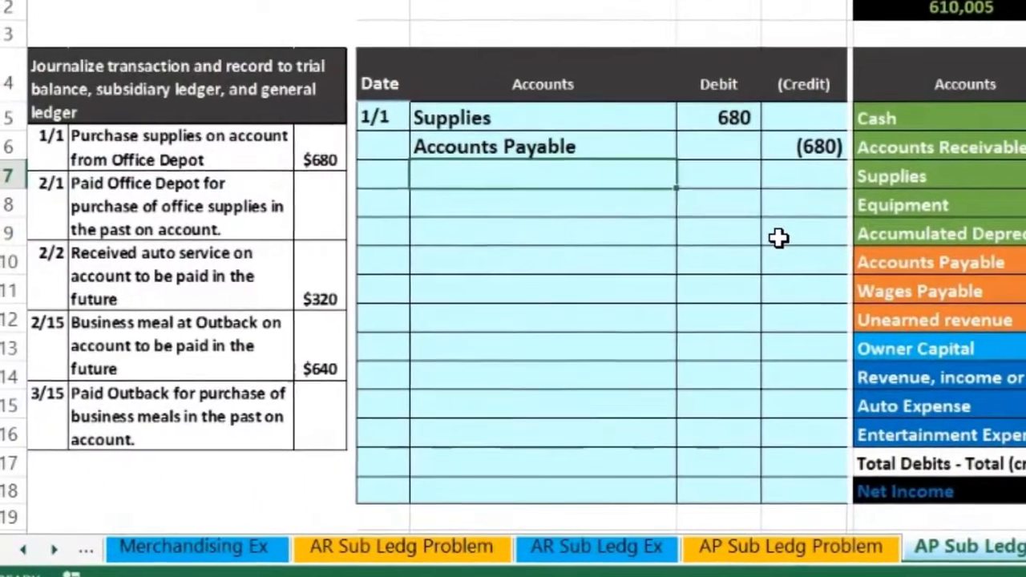
# Date the next journal entry 2/1 and review the Cash row's 568,000 beginning balance.
pyautogui.press('Down')
pyautogui.press('Left')
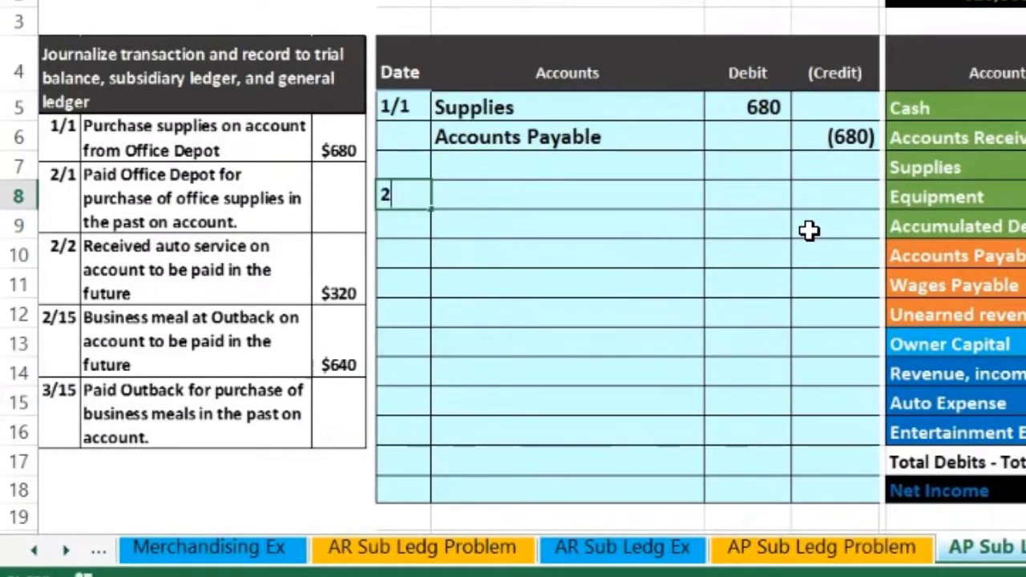
pyautogui.write('2/1')
pyautogui.press('Return')
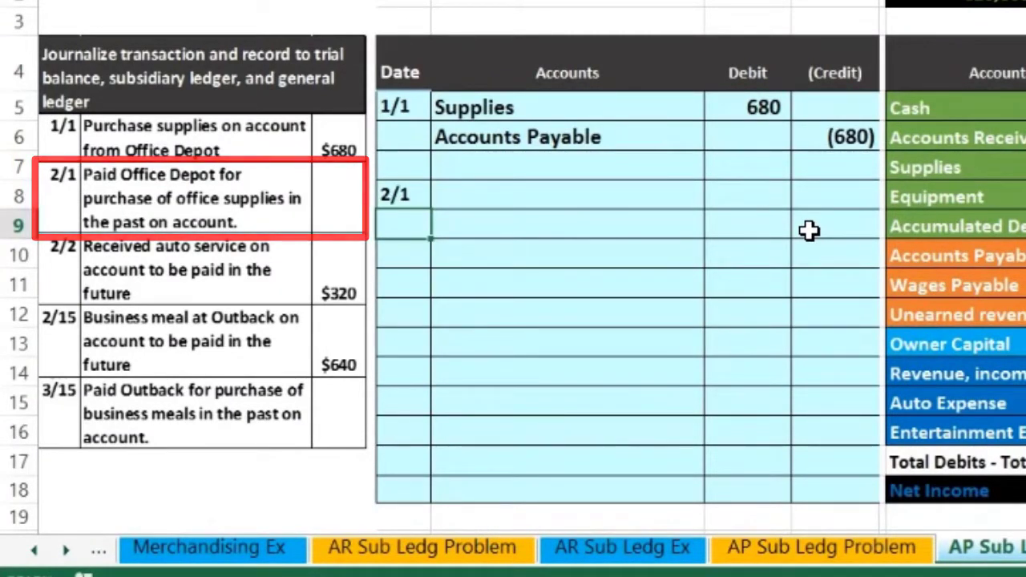
pyautogui.click(739, 110)
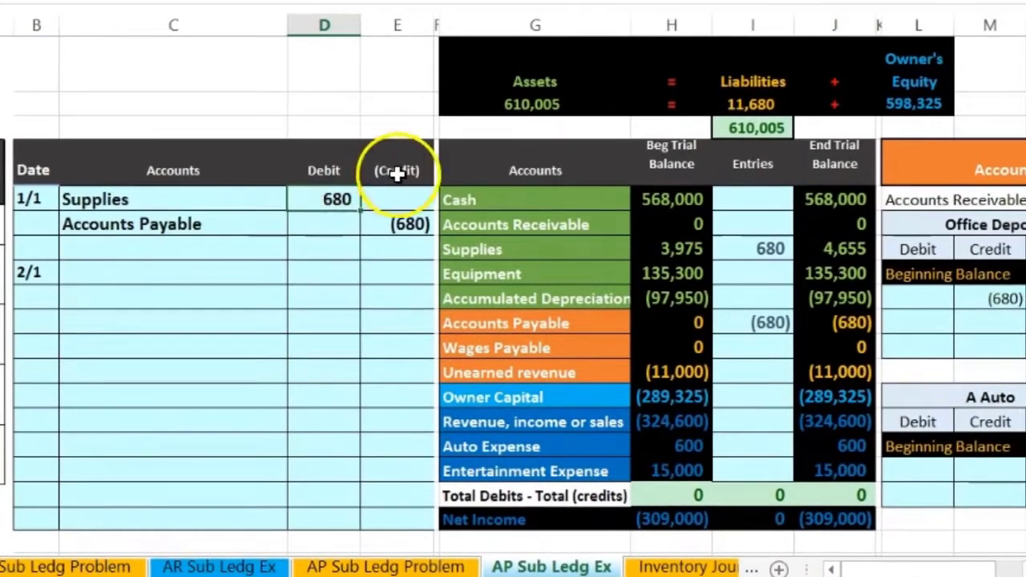
pyautogui.moveTo(479, 201); pyautogui.dragTo(780, 200)
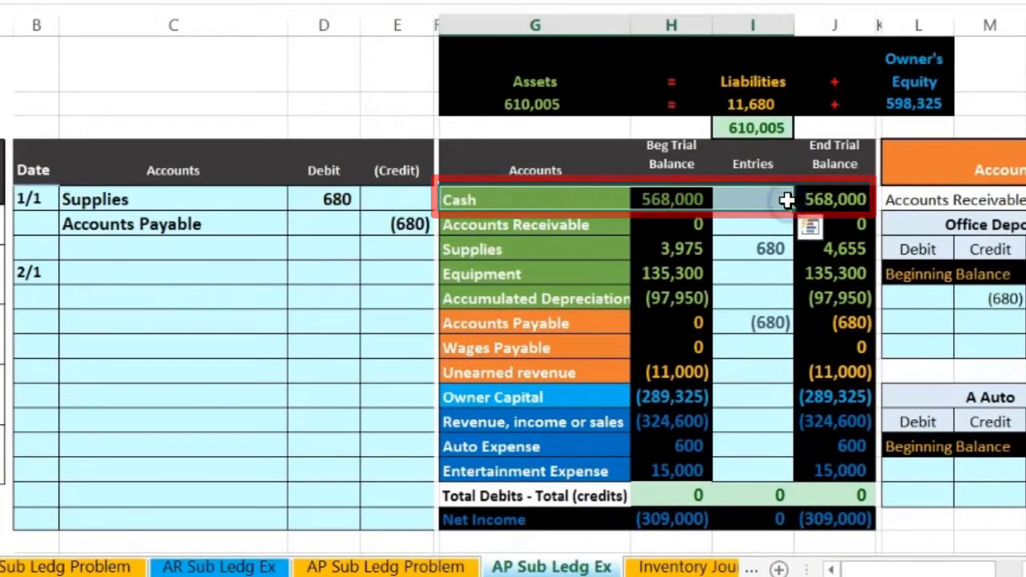
pyautogui.click(699, 201)
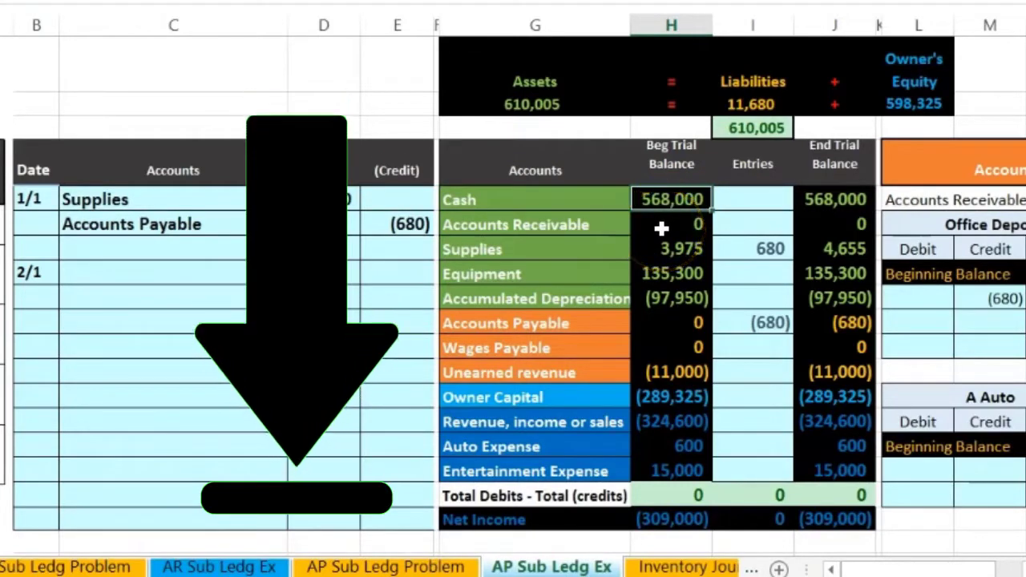
# Copy Cash from the trial balance and paste it as a value into the credit account cell.
pyautogui.click(527, 200)
pyautogui.rightClick(529, 199)
pyautogui.click(564, 182)
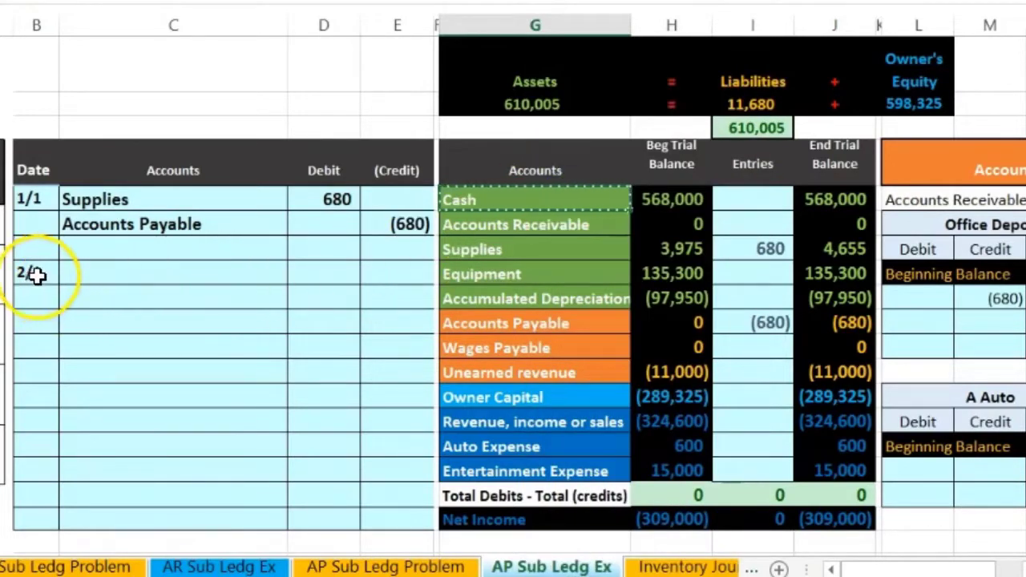
pyautogui.click(74, 295)
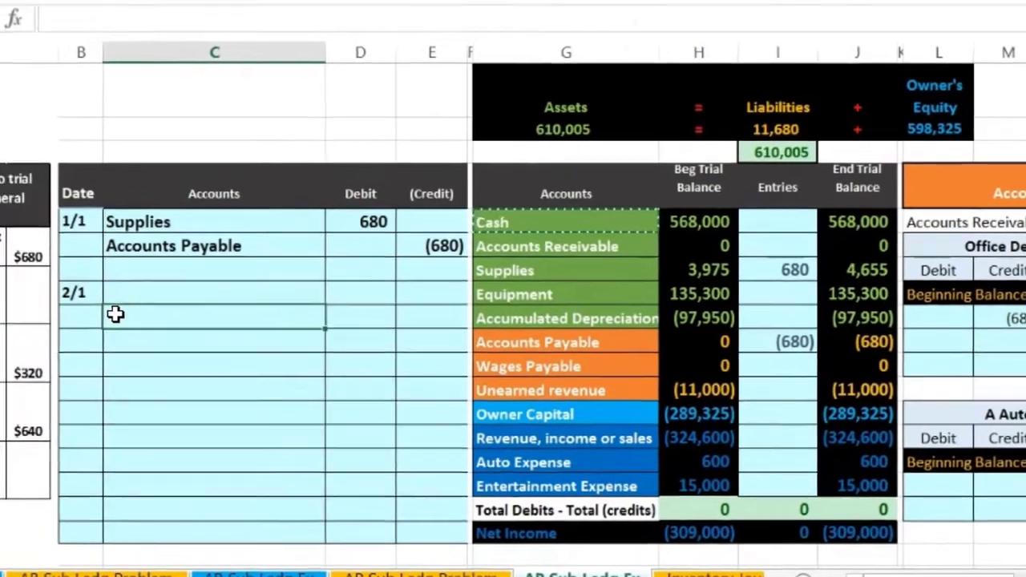
pyautogui.rightClick(74, 295)
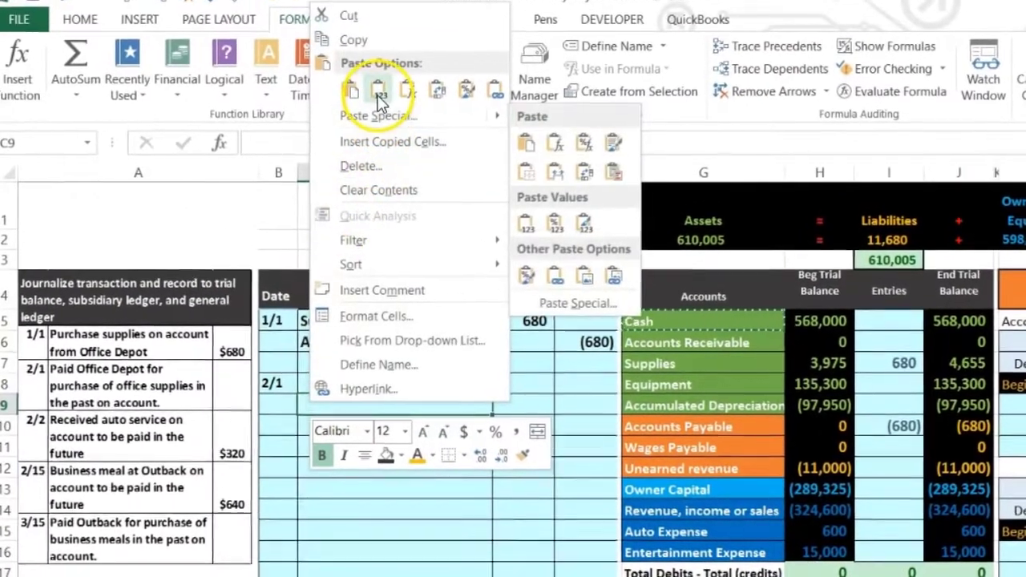
pyautogui.click(378, 97)
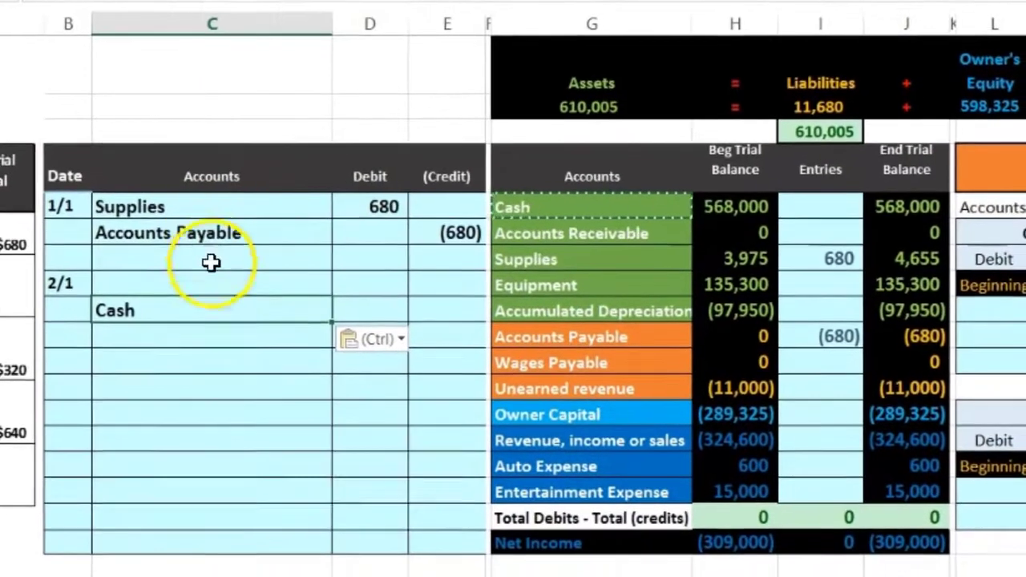
# Enter the 680 payment amounts on the 2/1 debit and Cash credit lines.
pyautogui.click(435, 312)
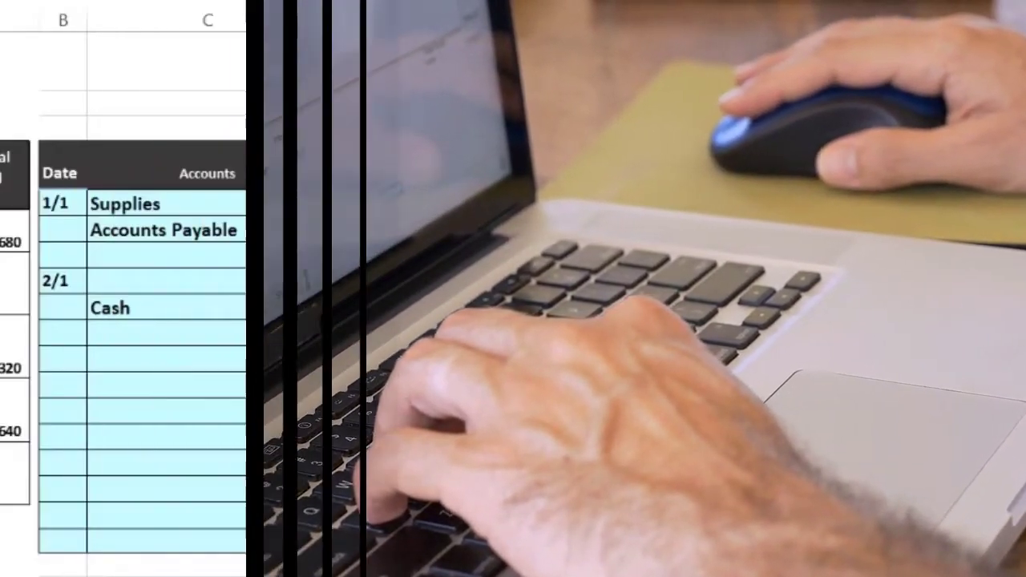
pyautogui.write('-6')
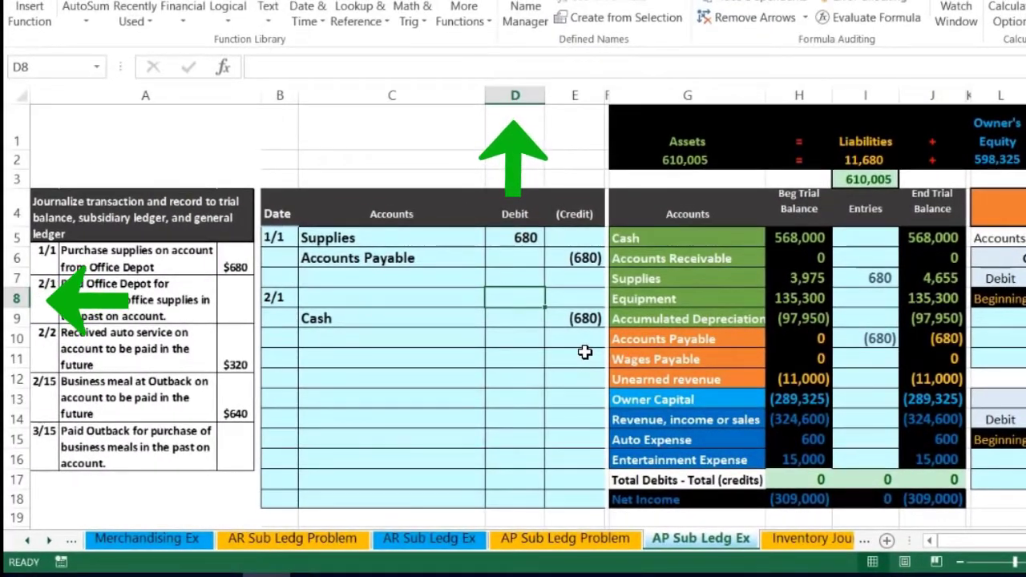
pyautogui.write('680')
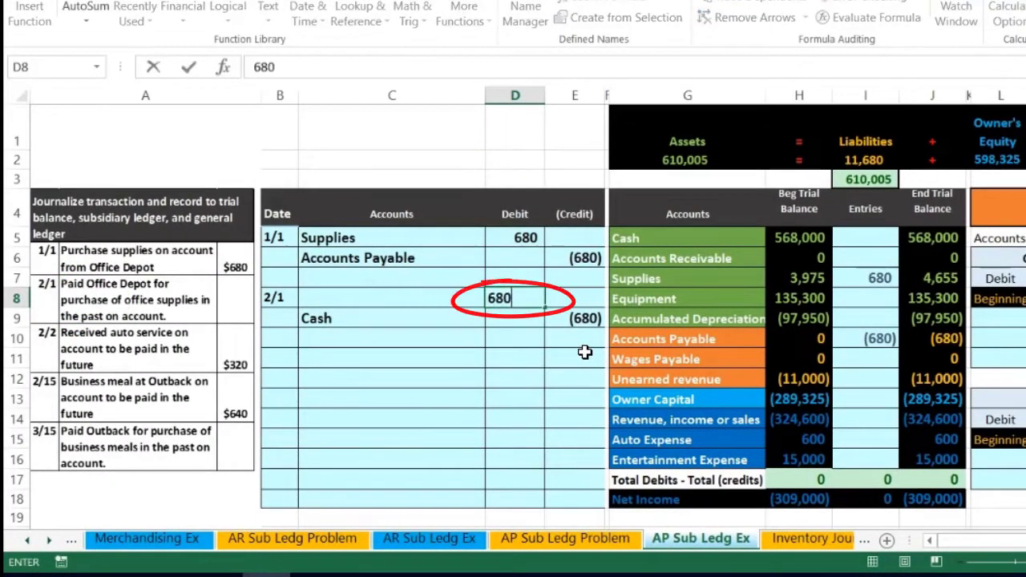
pyautogui.press('Return')
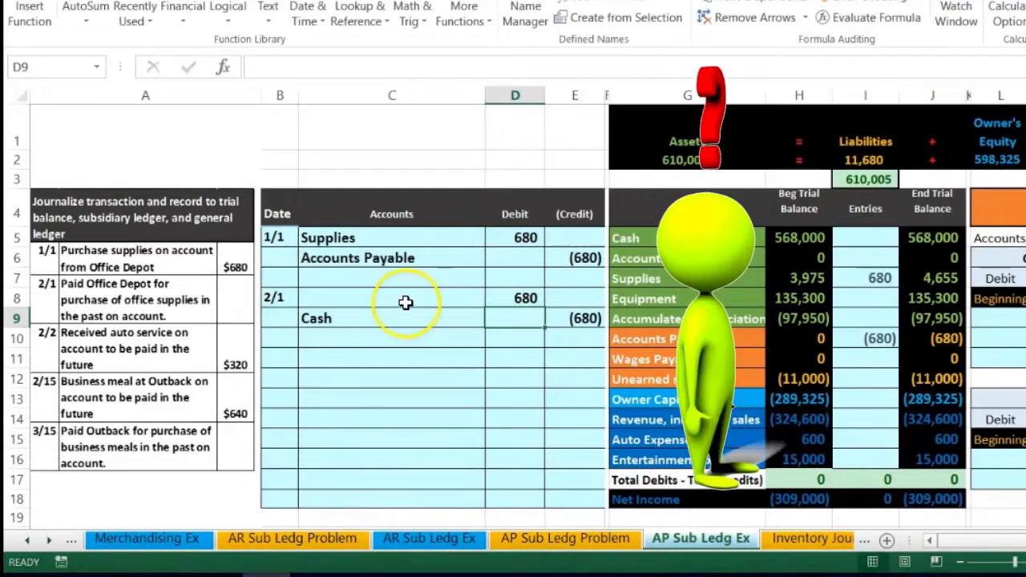
pyautogui.click(376, 300)
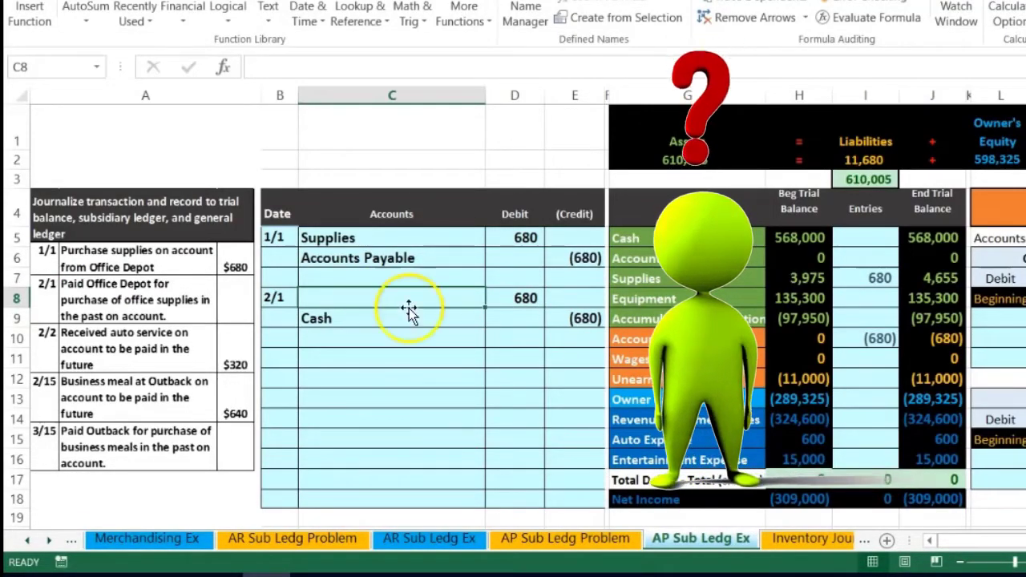
pyautogui.click(503, 298)
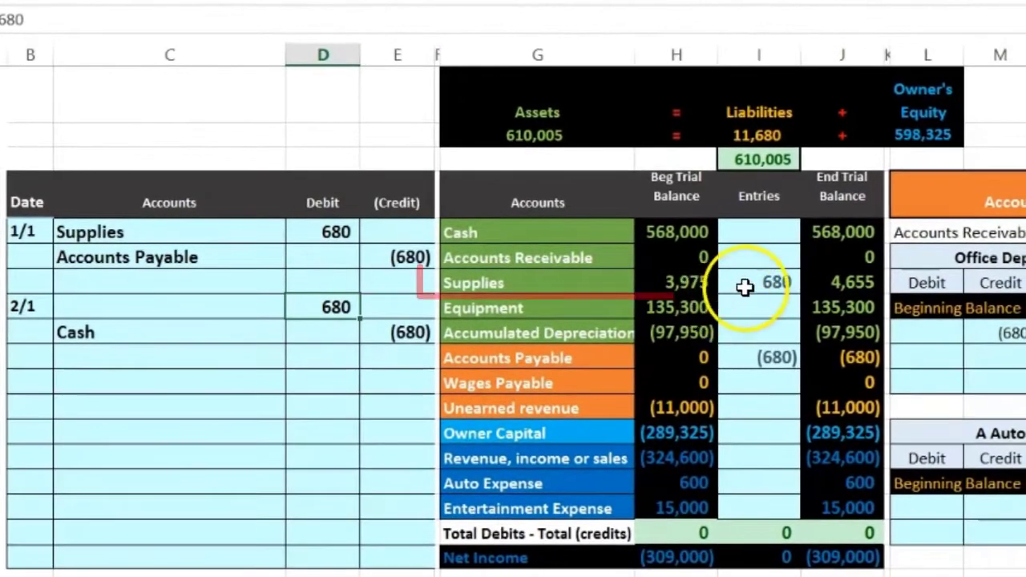
# Review the Supplies and Accounts Payable entries and ending balance formulas against the 2/1 debit.
pyautogui.click(748, 282)
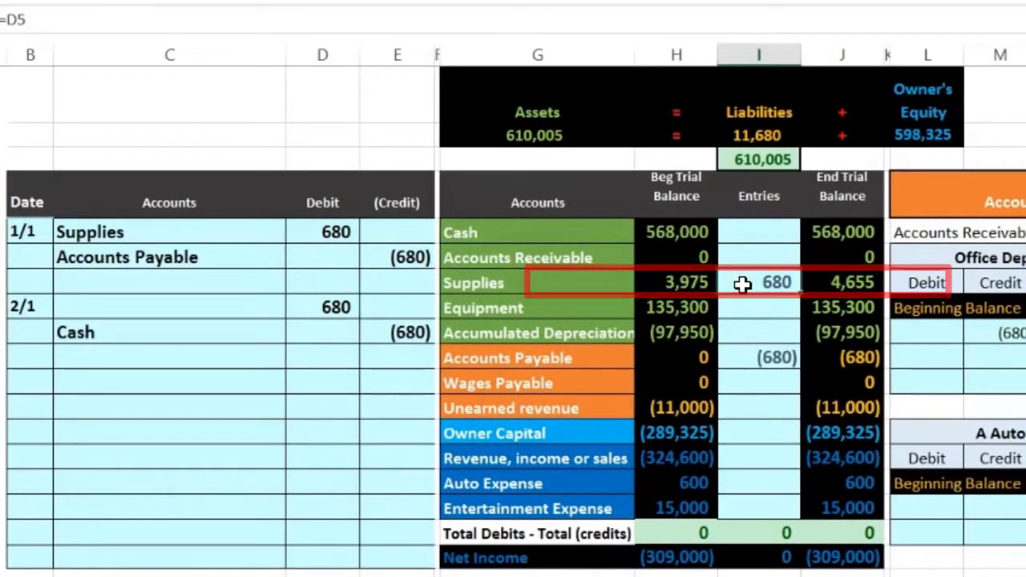
pyautogui.click(735, 358)
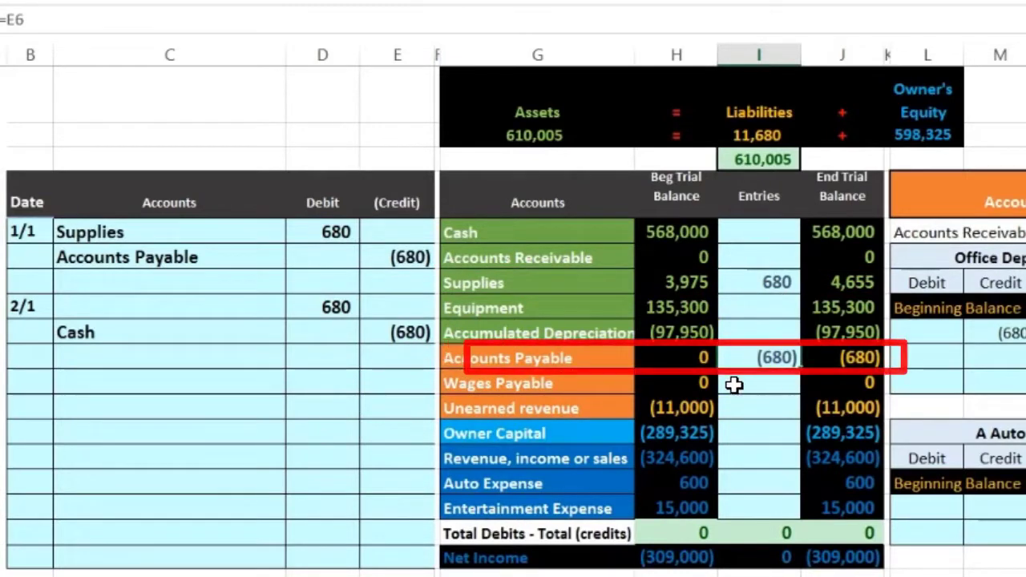
pyautogui.click(837, 361)
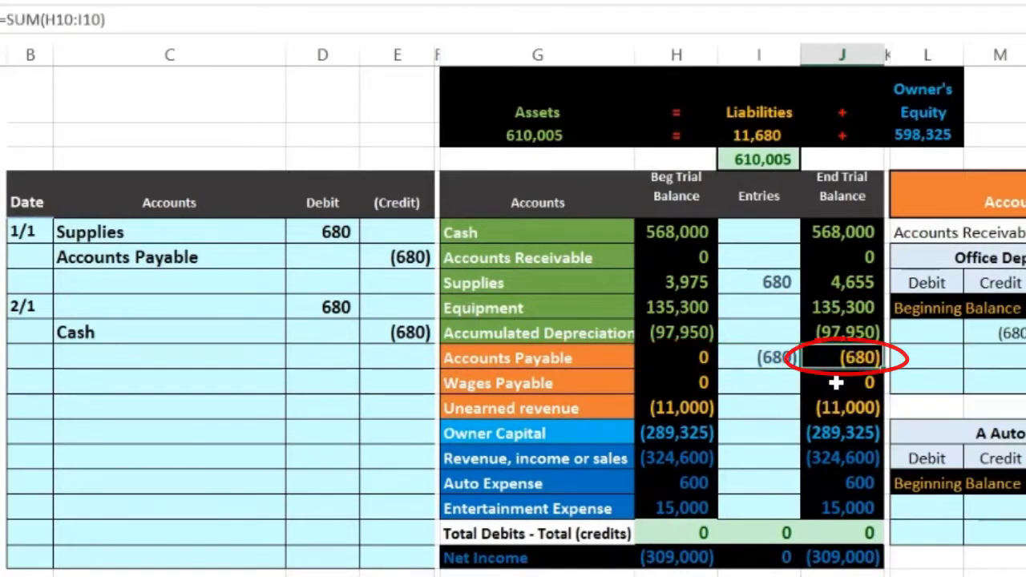
pyautogui.click(330, 309)
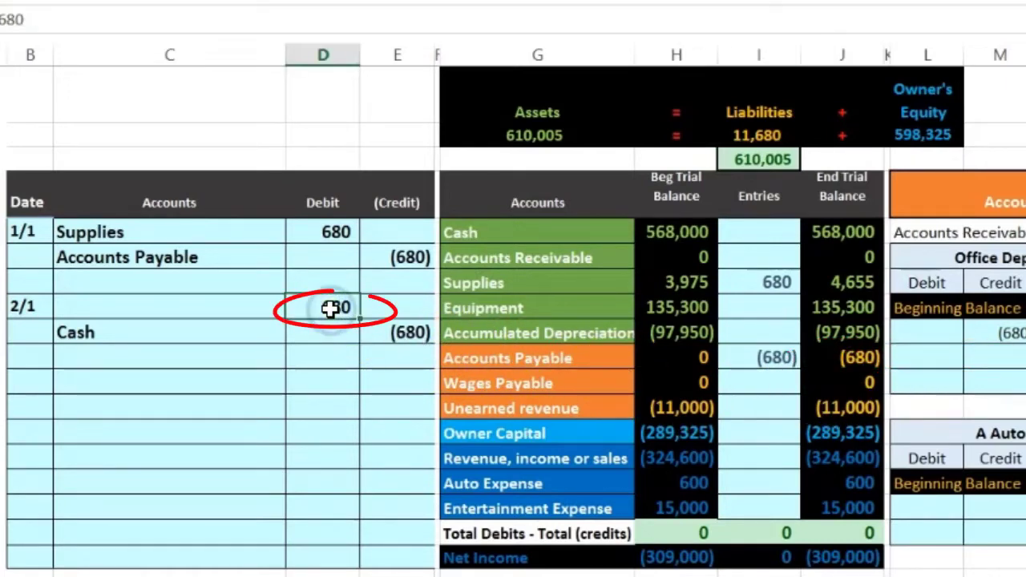
pyautogui.click(747, 360)
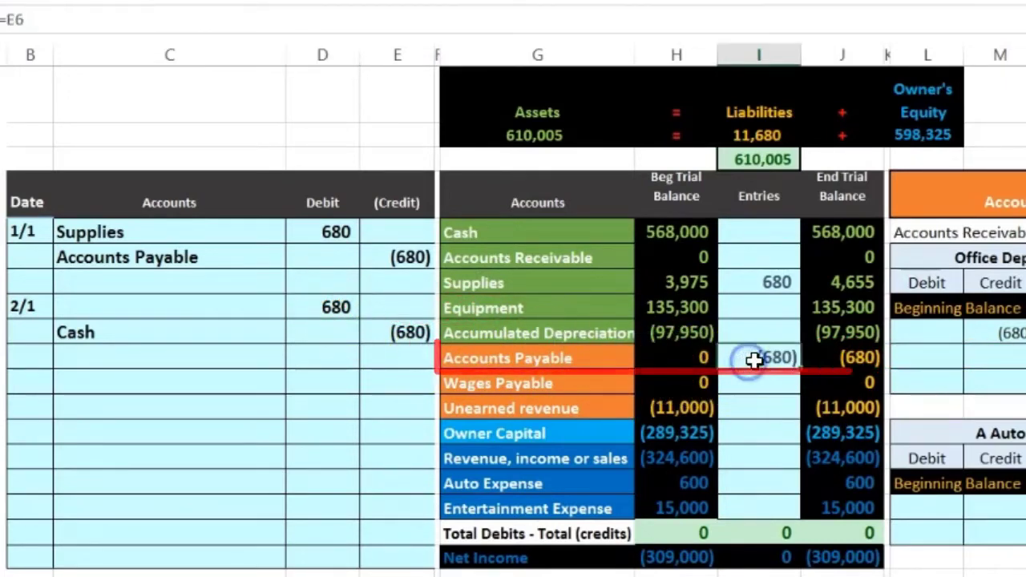
pyautogui.click(862, 360)
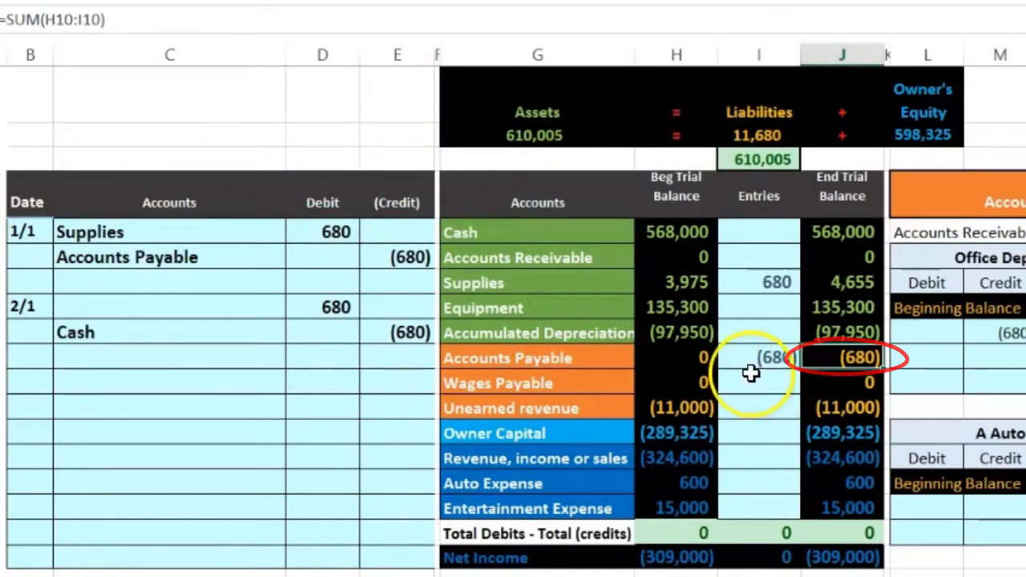
# Copy Accounts Payable from the trial balance and paste it as a value into the 2/1 debit account cell.
pyautogui.click(593, 355)
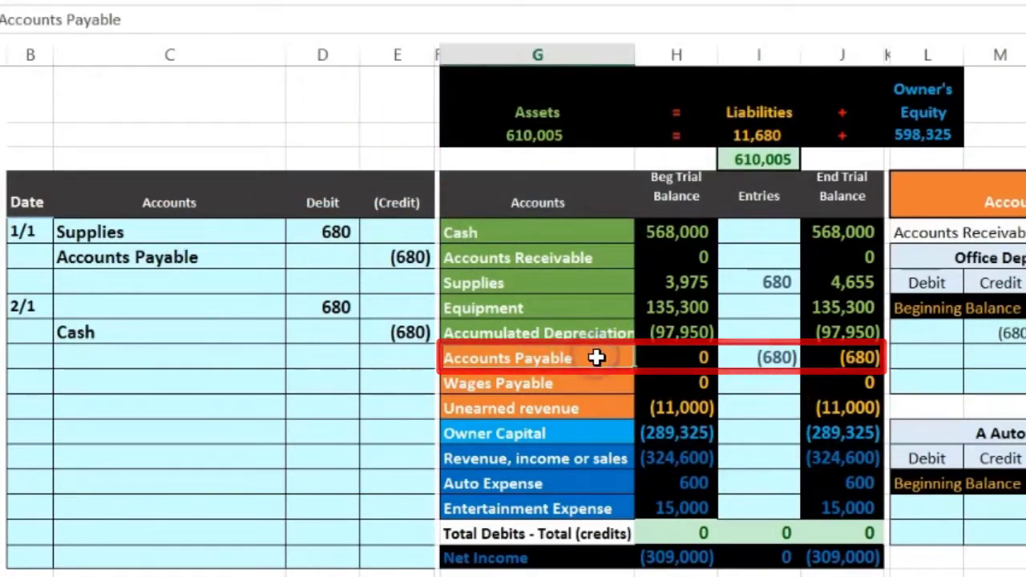
pyautogui.rightClick(597, 358)
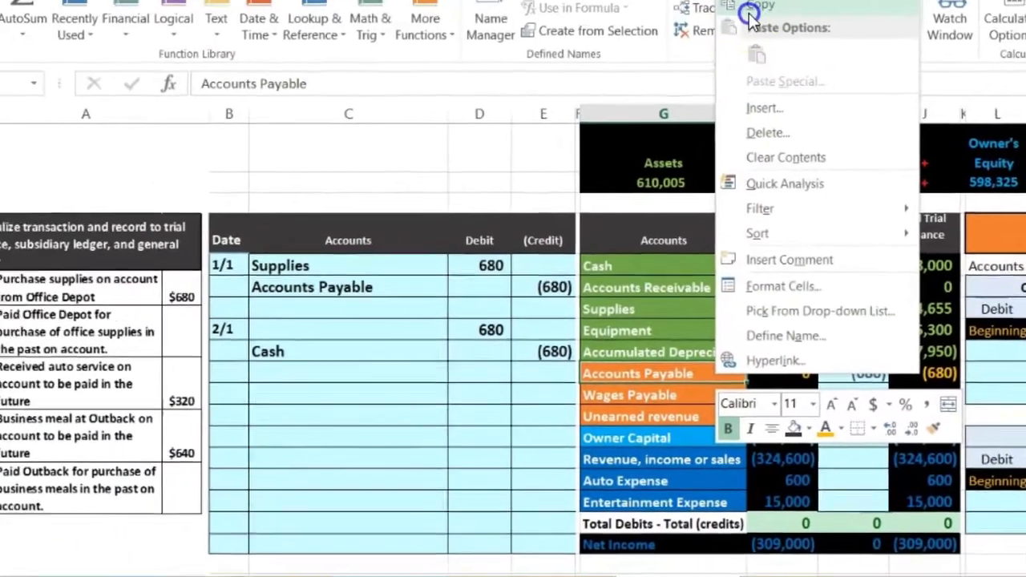
pyautogui.click(642, 0)
pyautogui.click(340, 340)
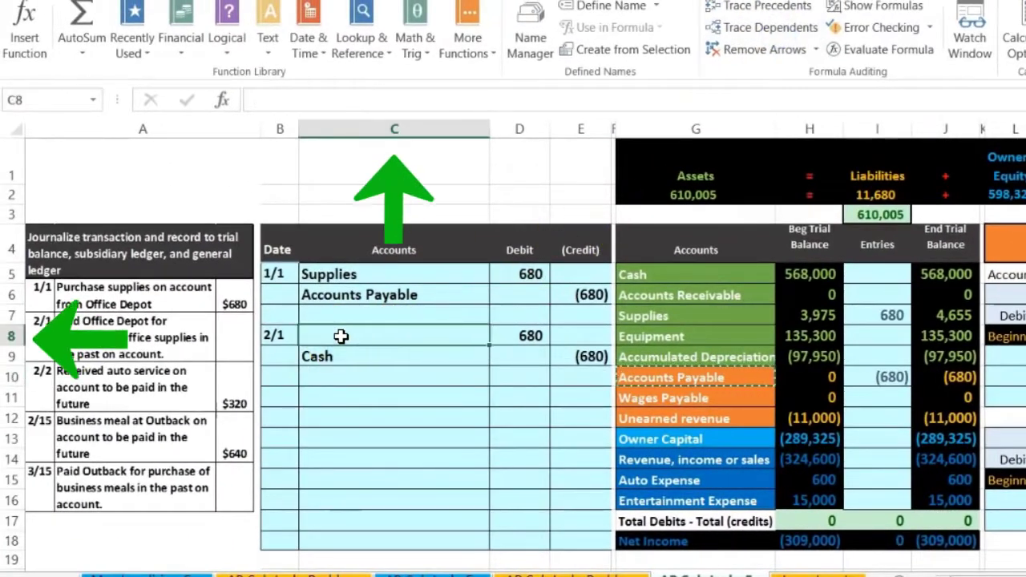
pyautogui.rightClick(342, 335)
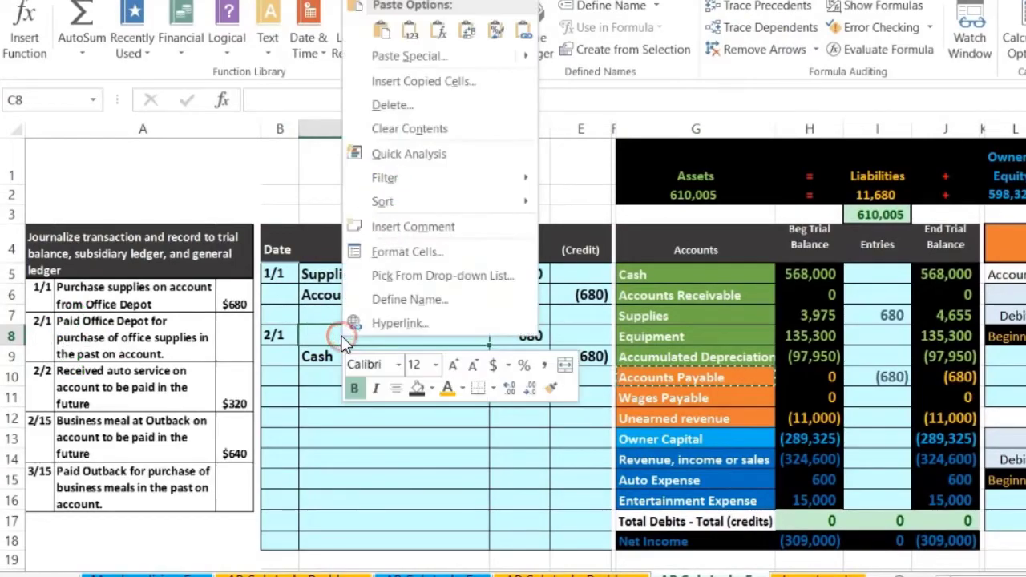
pyautogui.click(409, 42)
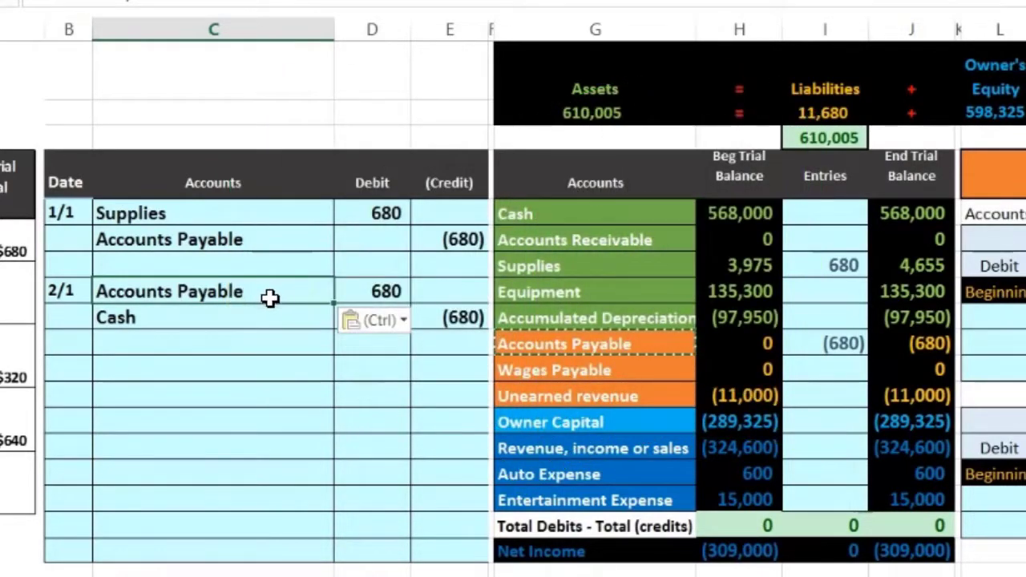
# Match the 2/1 Accounts Payable debit line to the trial balance Accounts Payable Entries cell.
pyautogui.click(818, 345)
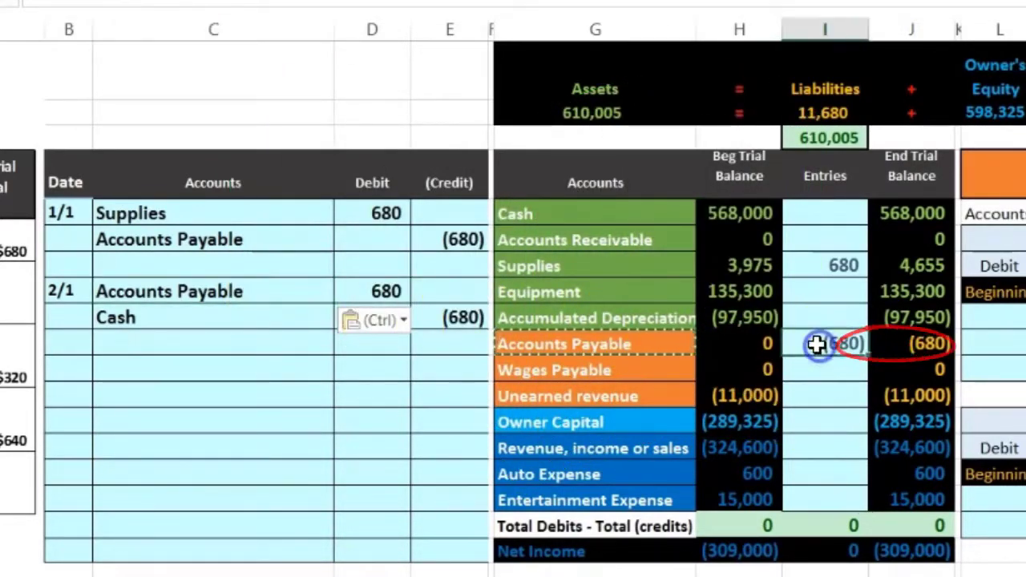
pyautogui.moveTo(343, 282); pyautogui.dragTo(330, 281)
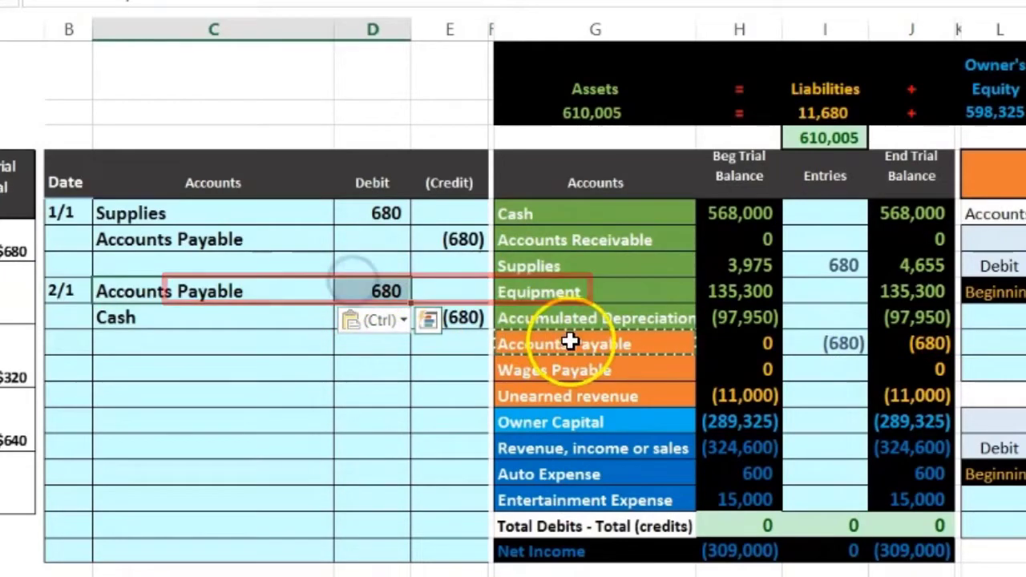
pyautogui.moveTo(568, 339); pyautogui.dragTo(799, 340)
pyautogui.click(815, 337)
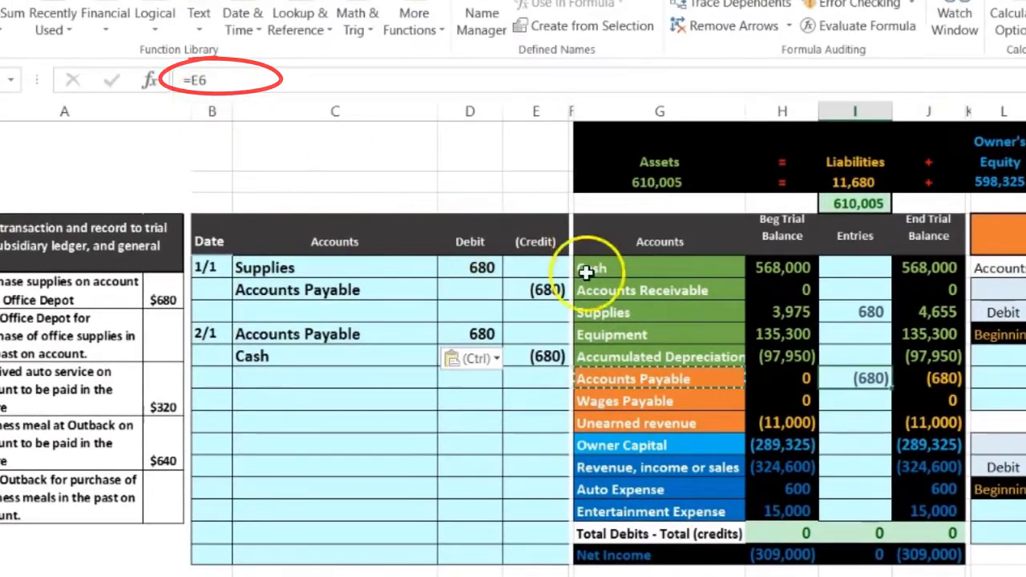
# Add the 680 debit to Accounts Payable Entries and link Cash Entries to the journal's (680) credit.
pyautogui.doubleClick(846, 378)
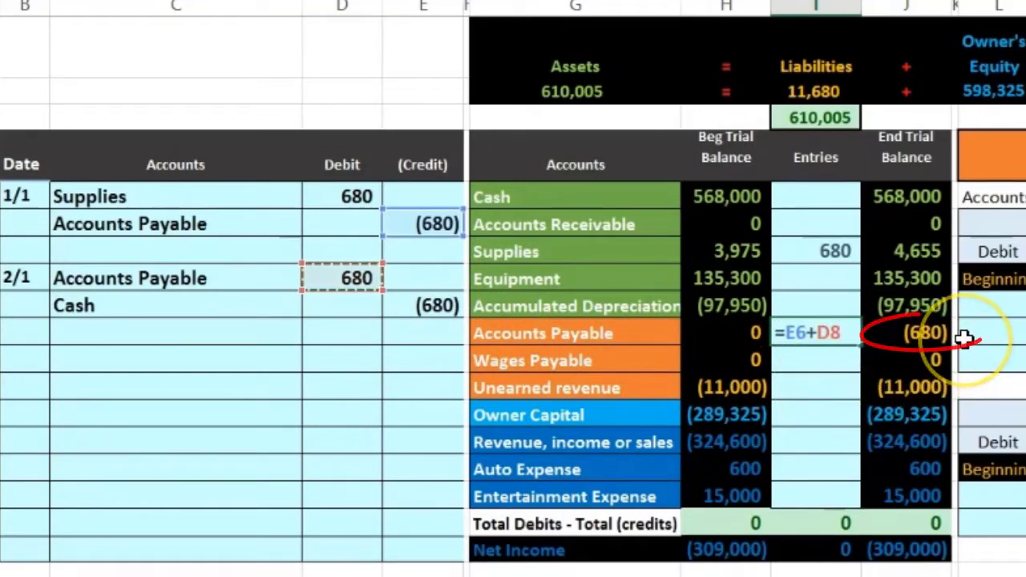
pyautogui.press('Return')
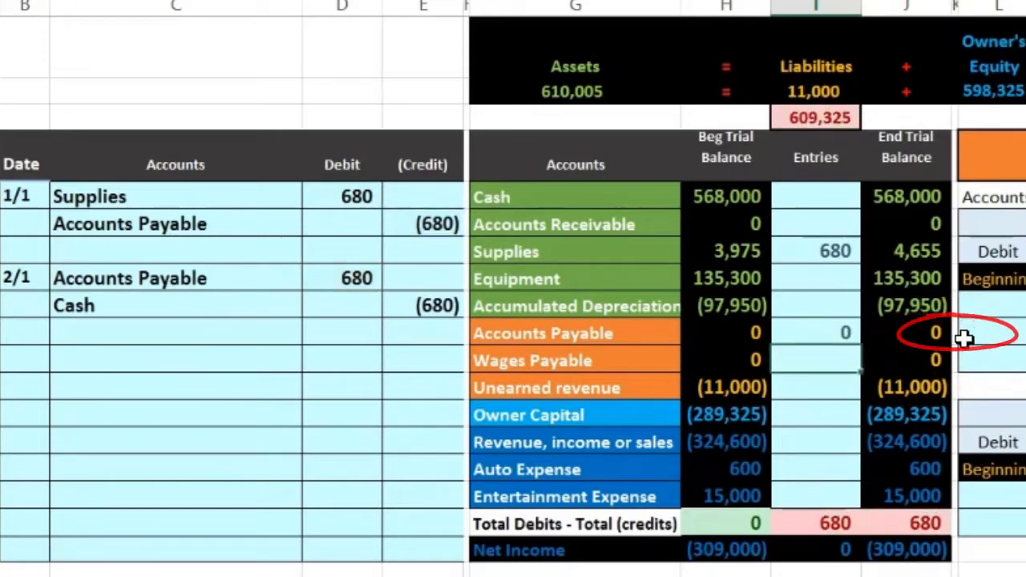
pyautogui.click(834, 203)
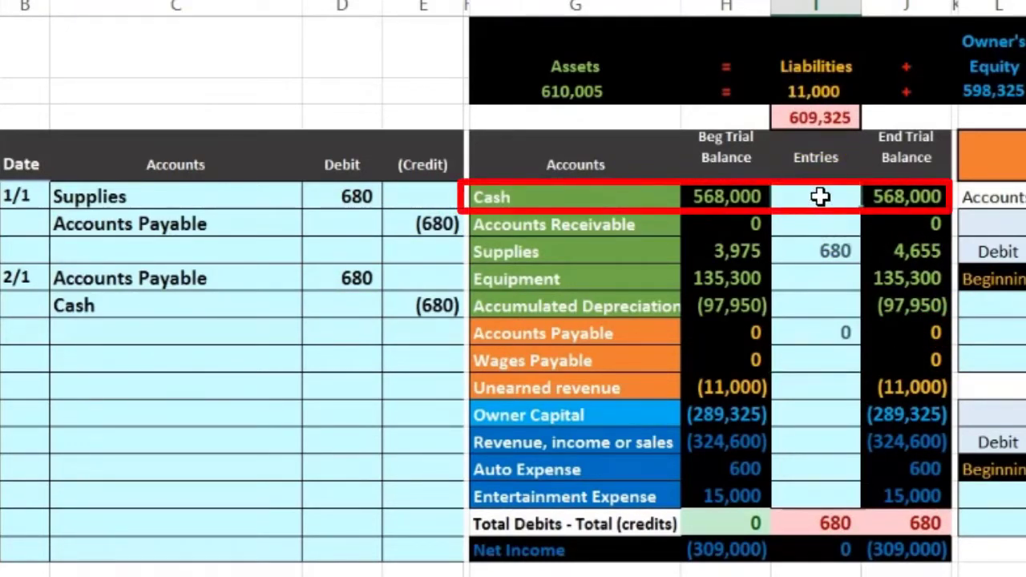
pyautogui.click(829, 211)
pyautogui.write('=')
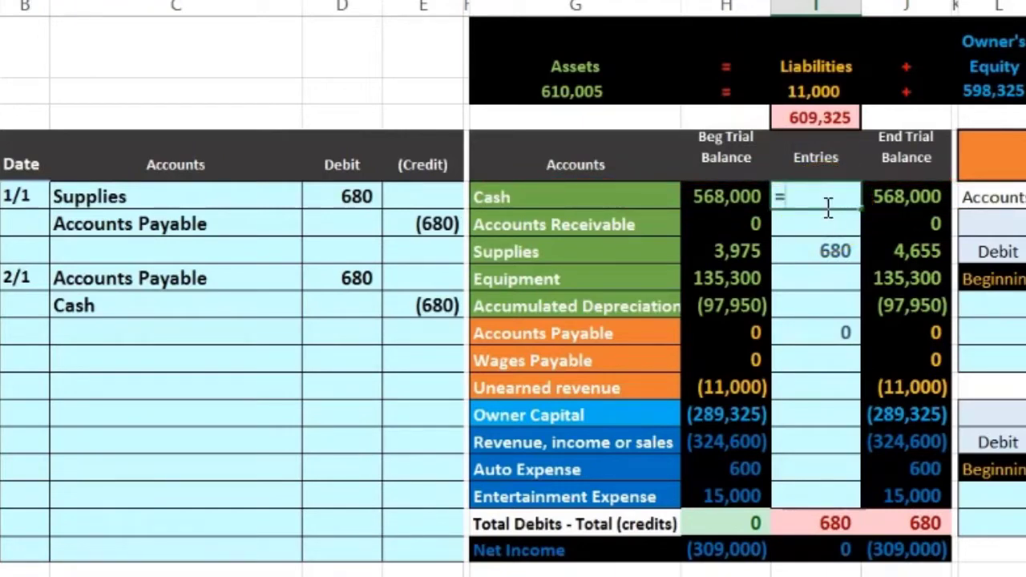
pyautogui.click(431, 303)
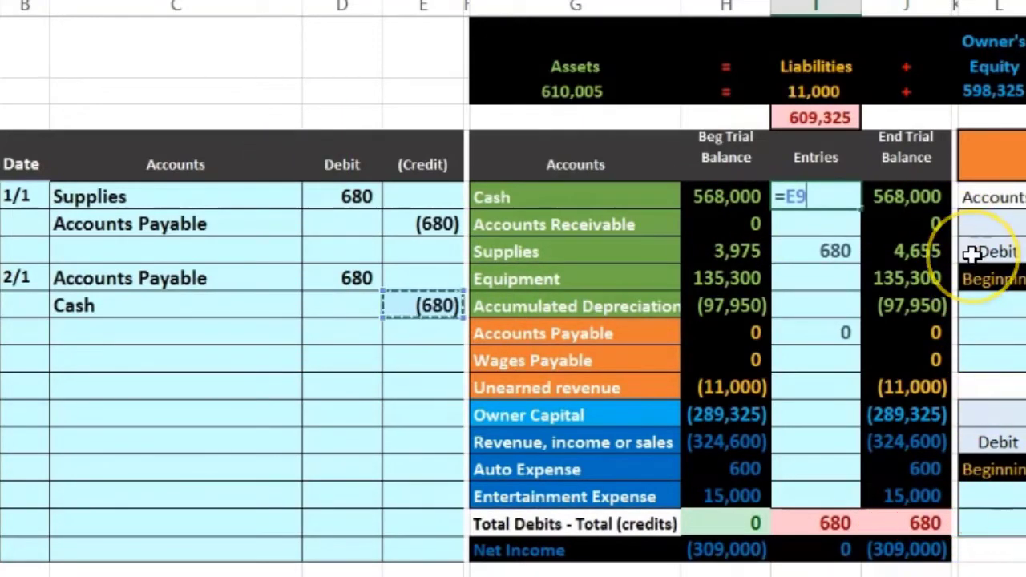
pyautogui.press('Return')
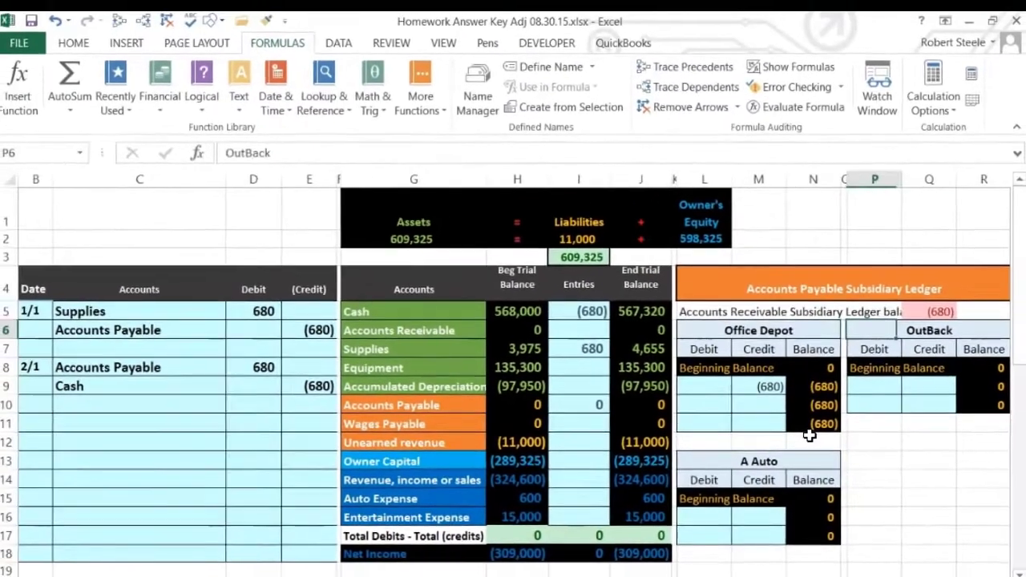
pyautogui.press('Right')
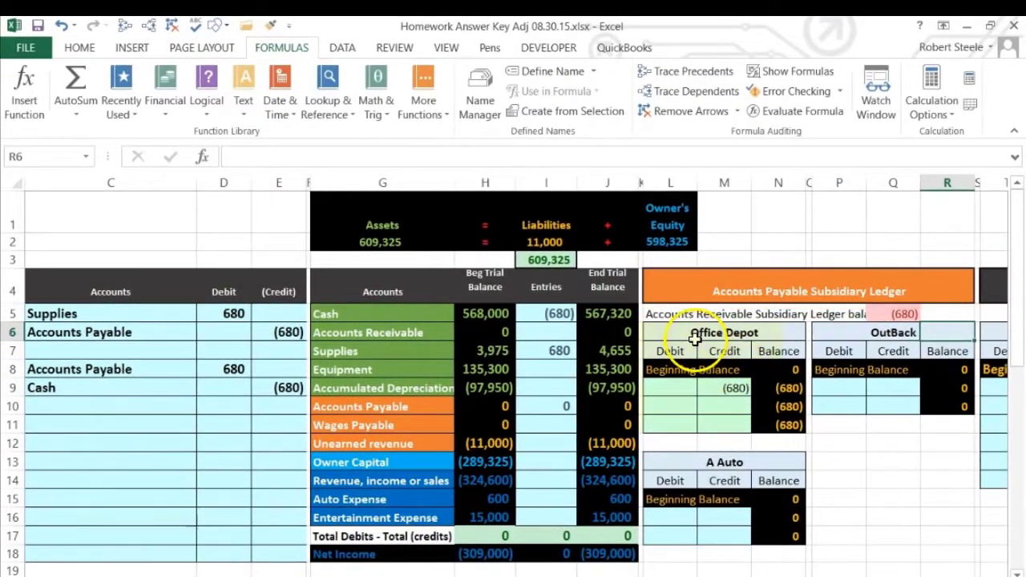
# Link the Office Depot 2/1 debit cell to the journal's 680 debit and check the ledger total.
pyautogui.click(673, 408)
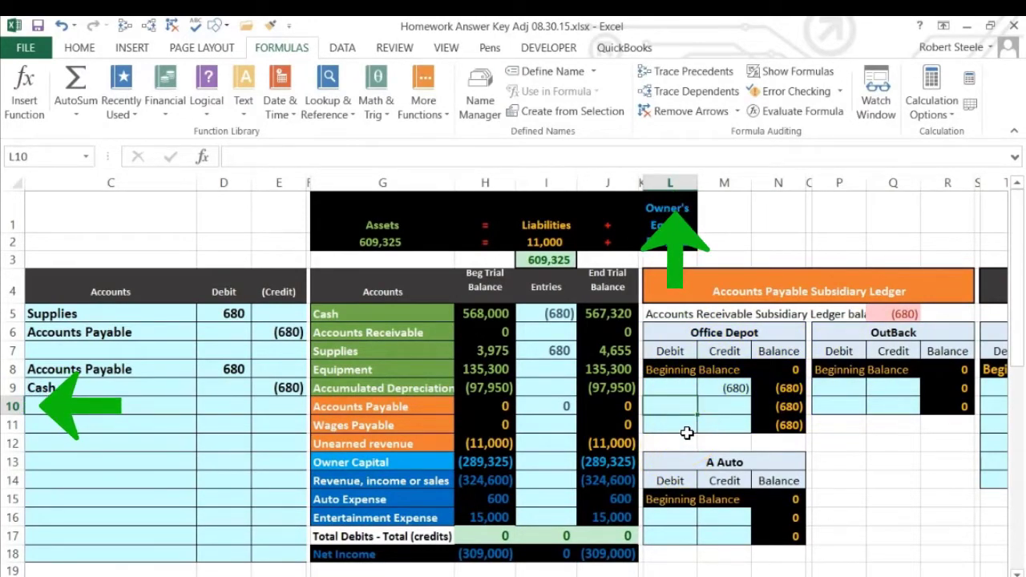
pyautogui.write('=')
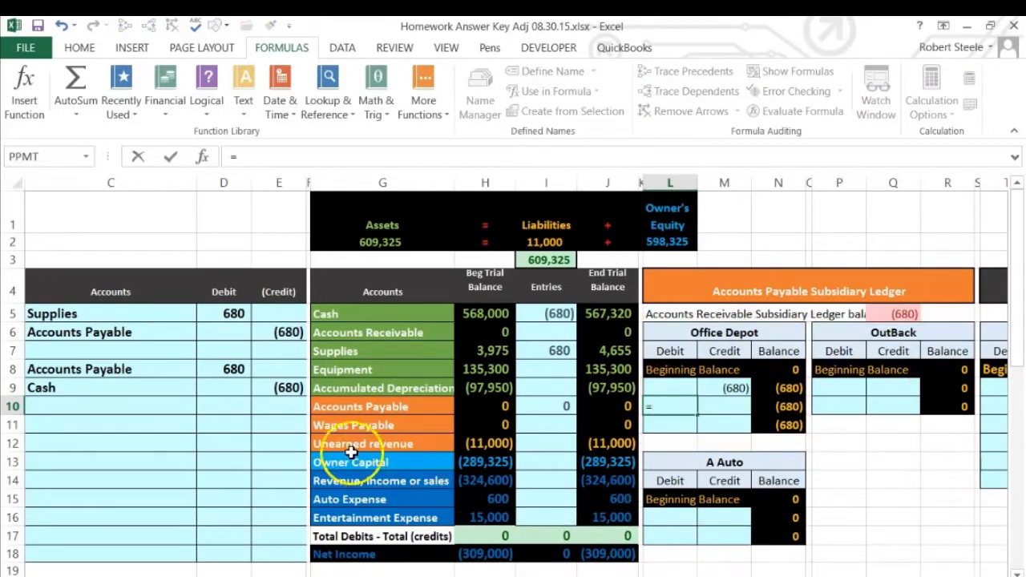
pyautogui.click(232, 369)
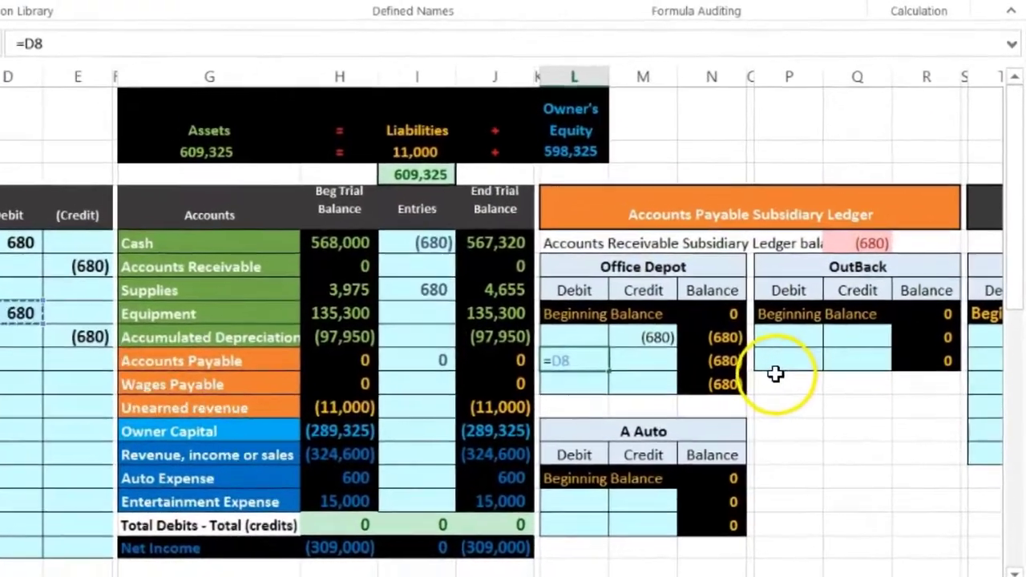
pyautogui.press('Return')
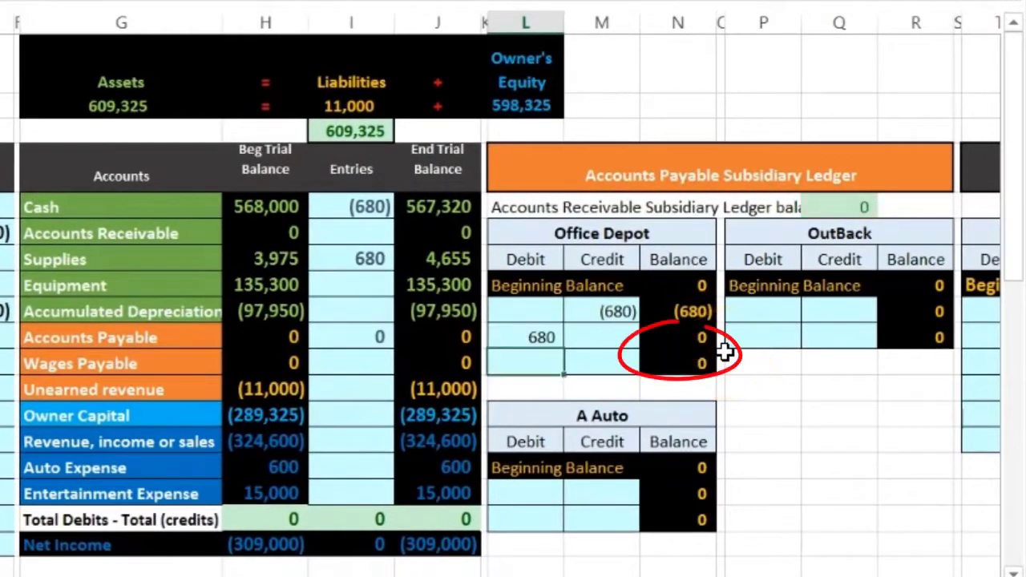
pyautogui.doubleClick(818, 209)
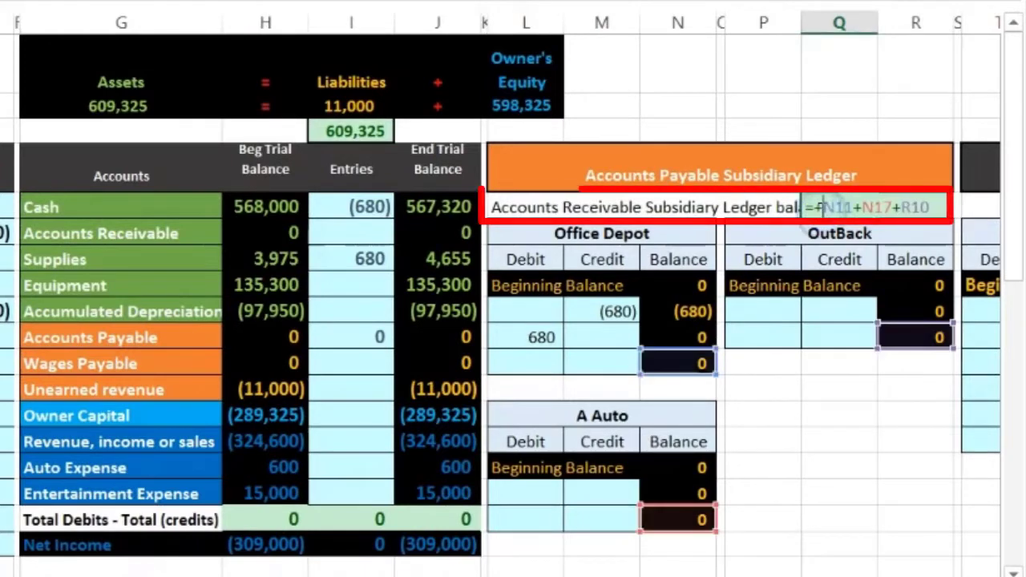
pyautogui.press('Return')
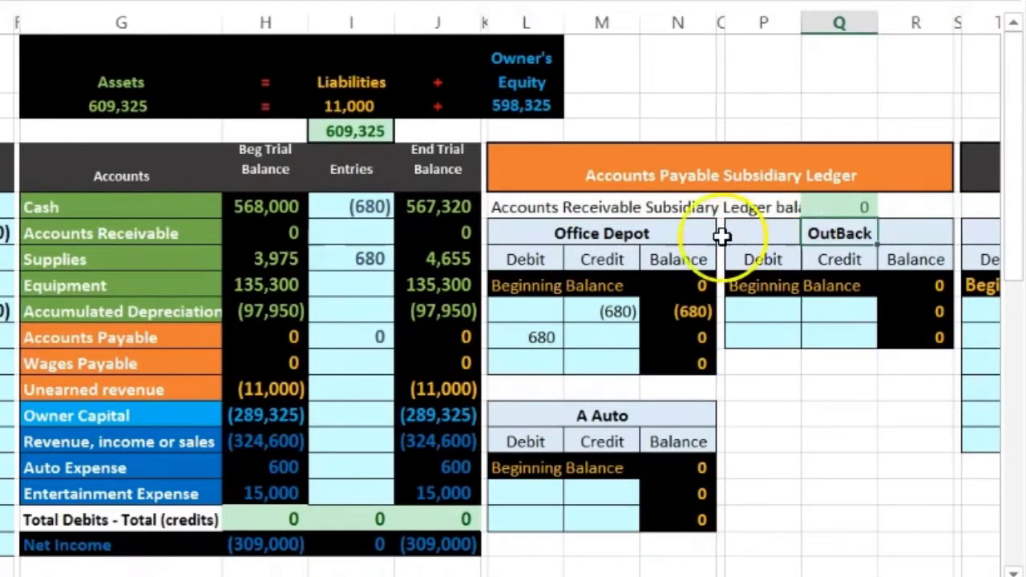
# Compare the Office Depot (680) credit and 680 debit with the Accounts Payable end balance.
pyautogui.click(472, 333)
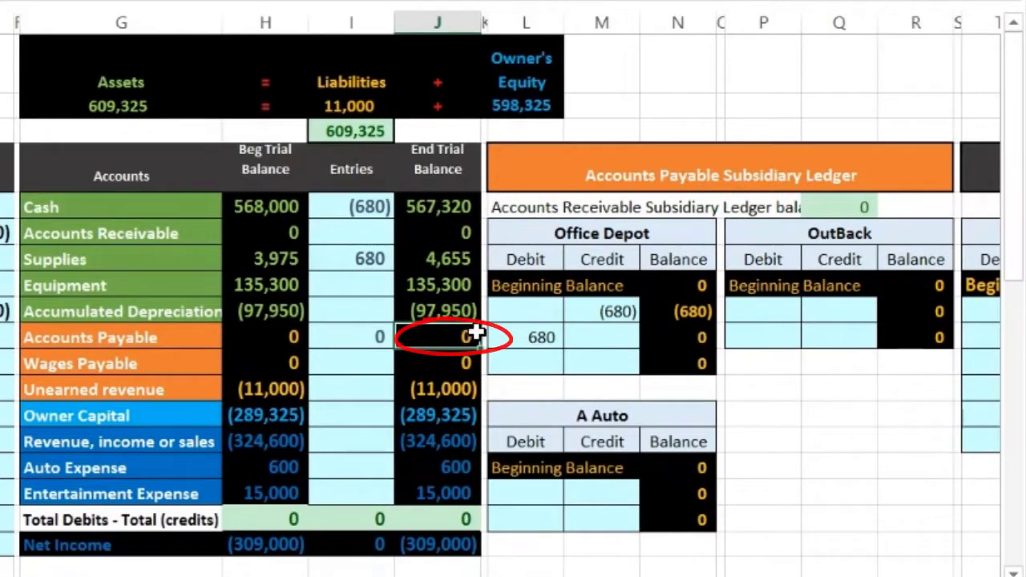
pyautogui.click(527, 321)
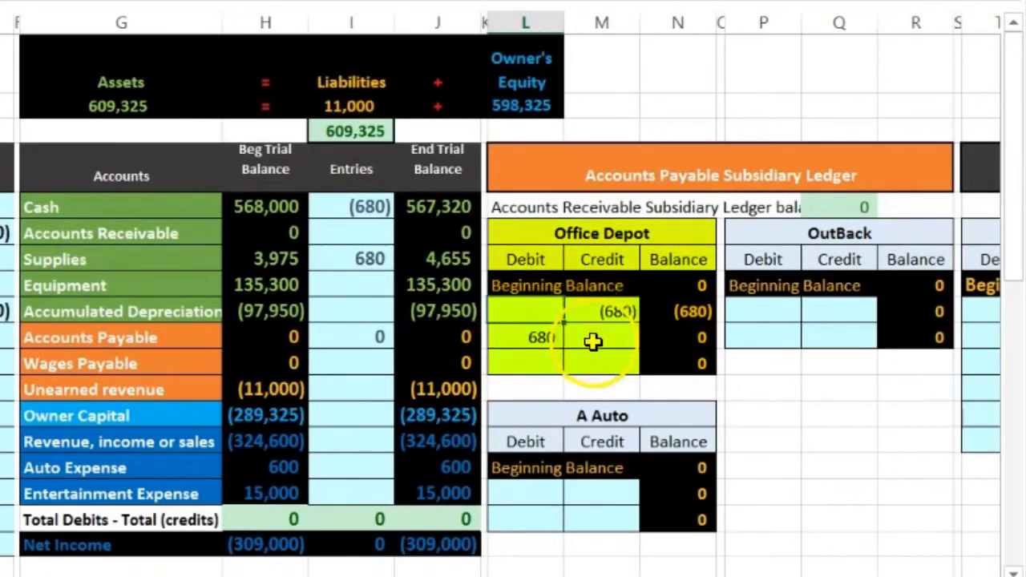
pyautogui.click(594, 312)
pyautogui.click(546, 338)
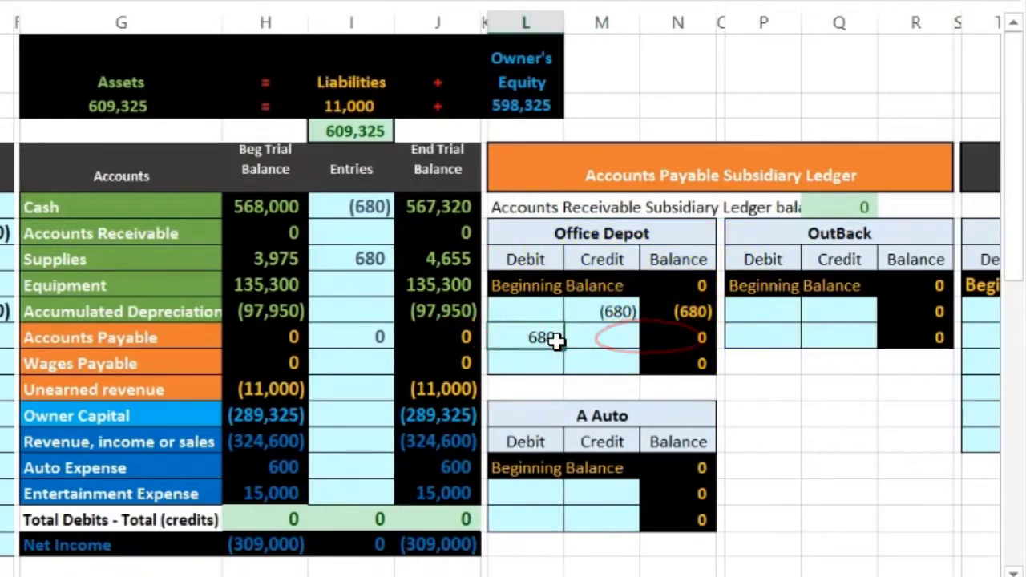
pyautogui.press('Right')
pyautogui.press('Right')
pyautogui.press('Right')
pyautogui.press('Right')
pyautogui.press('Right')
pyautogui.press('Right')
pyautogui.press('Right')
pyautogui.press('Right')
pyautogui.press('Right')
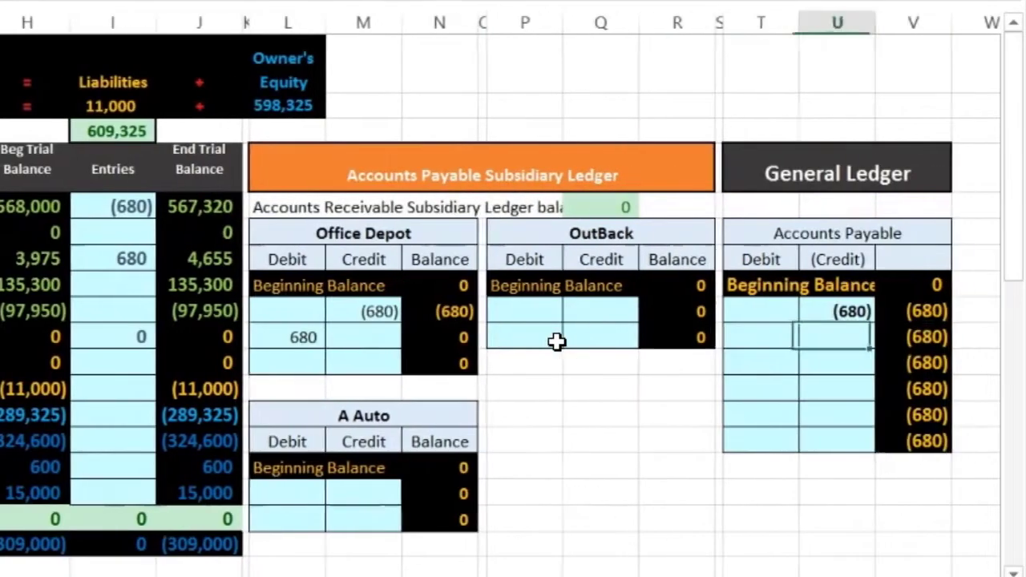
# Enter a formula in the General Ledger Debit cell referencing Office Depot's 680 debit.
pyautogui.press('Right')
pyautogui.press('Left')
pyautogui.press('Left')
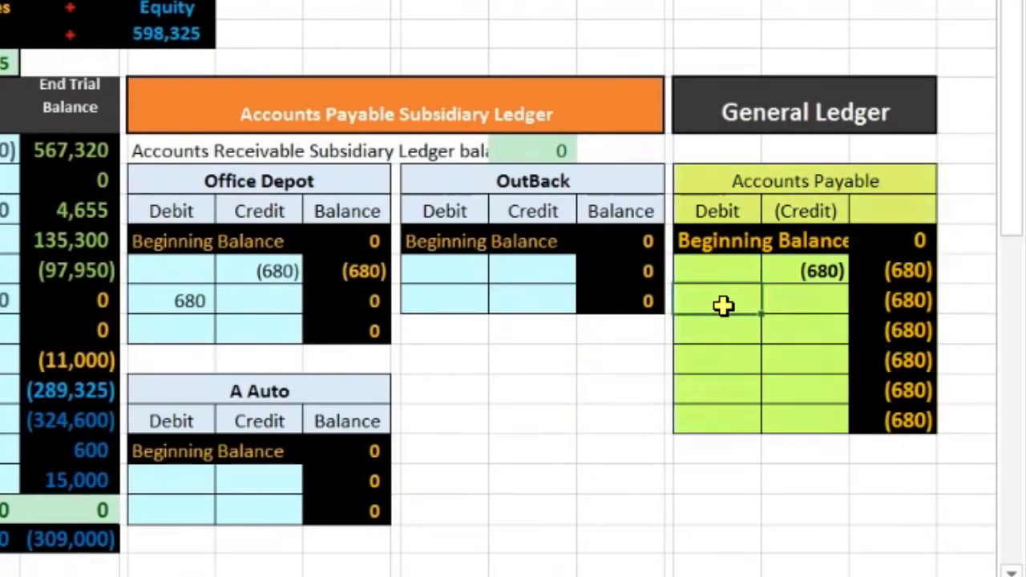
pyautogui.click(207, 303)
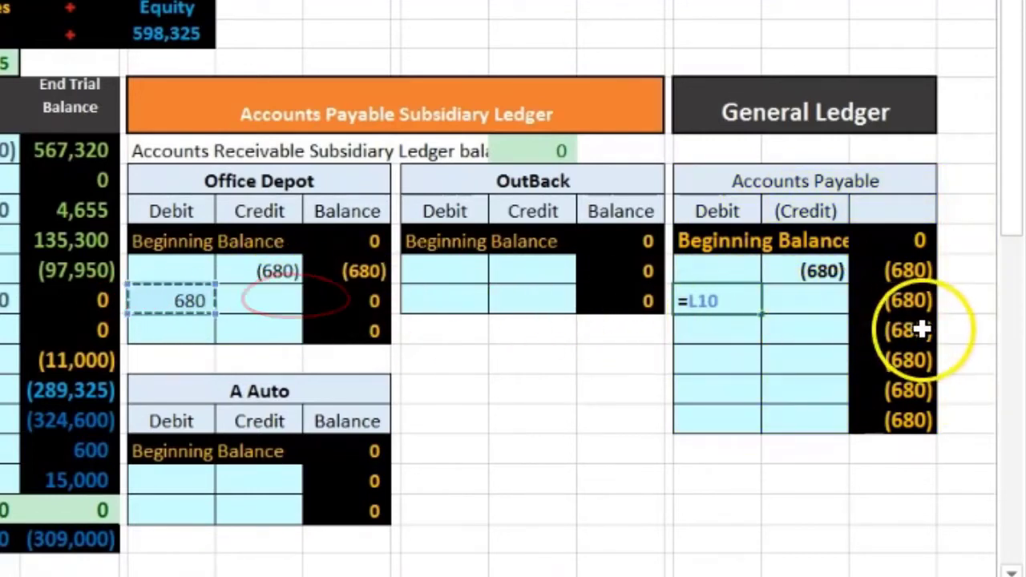
pyautogui.press('Return')
# Verify the Accounts Payable balance, subsidiary ledger total and trial balance all show 0.
pyautogui.click(900, 414)
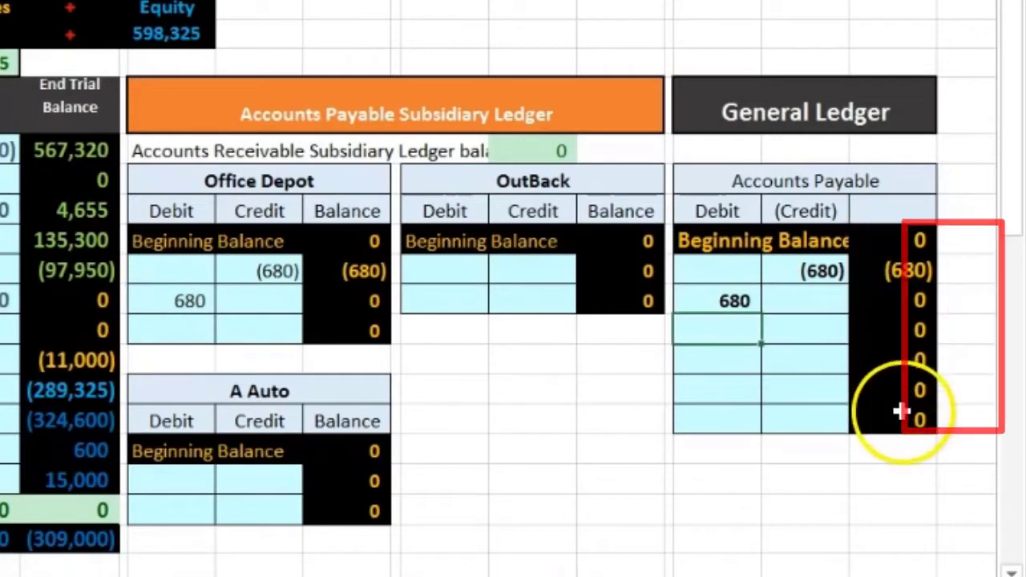
pyautogui.click(502, 150)
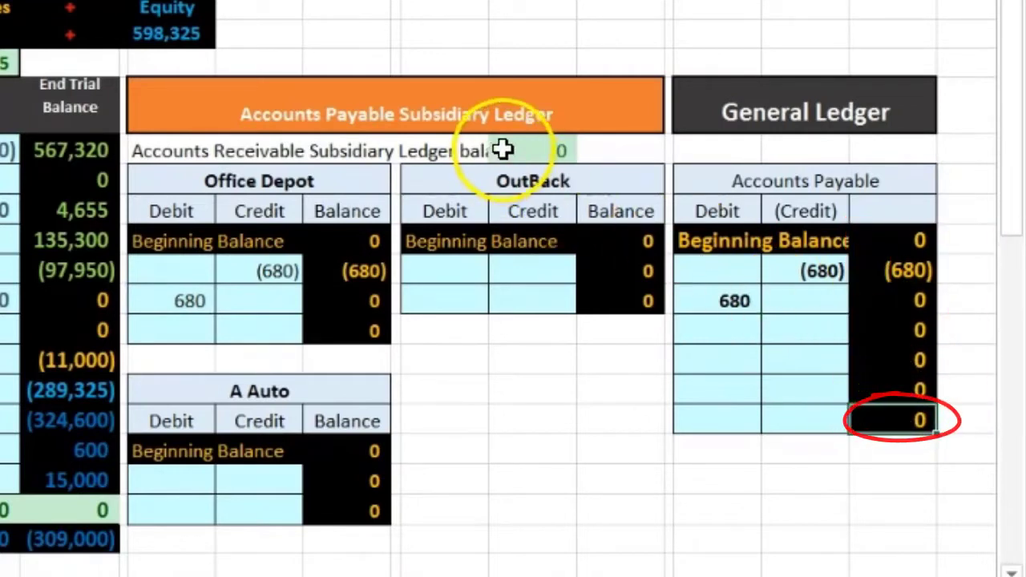
pyautogui.click(170, 265)
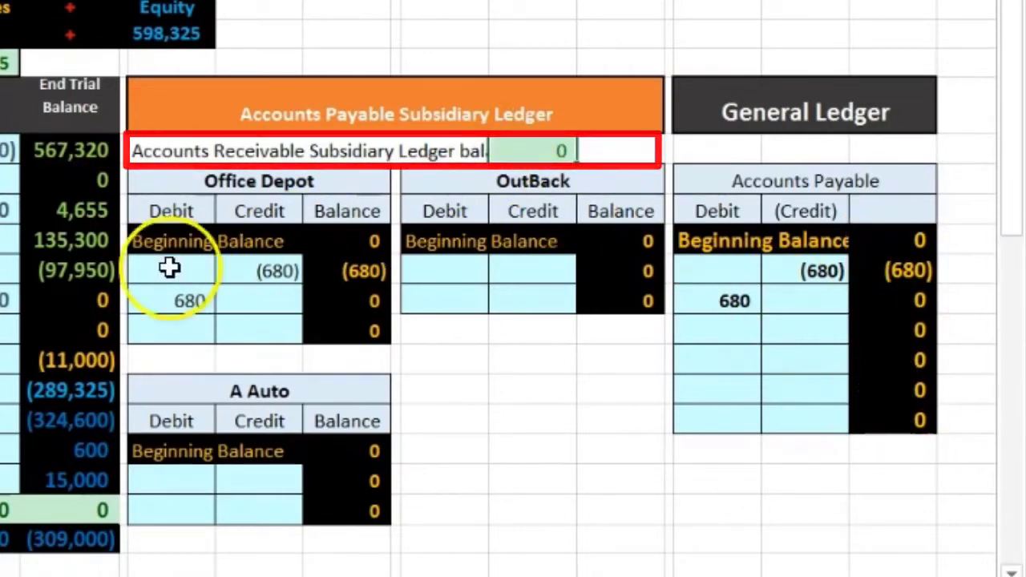
pyautogui.click(94, 298)
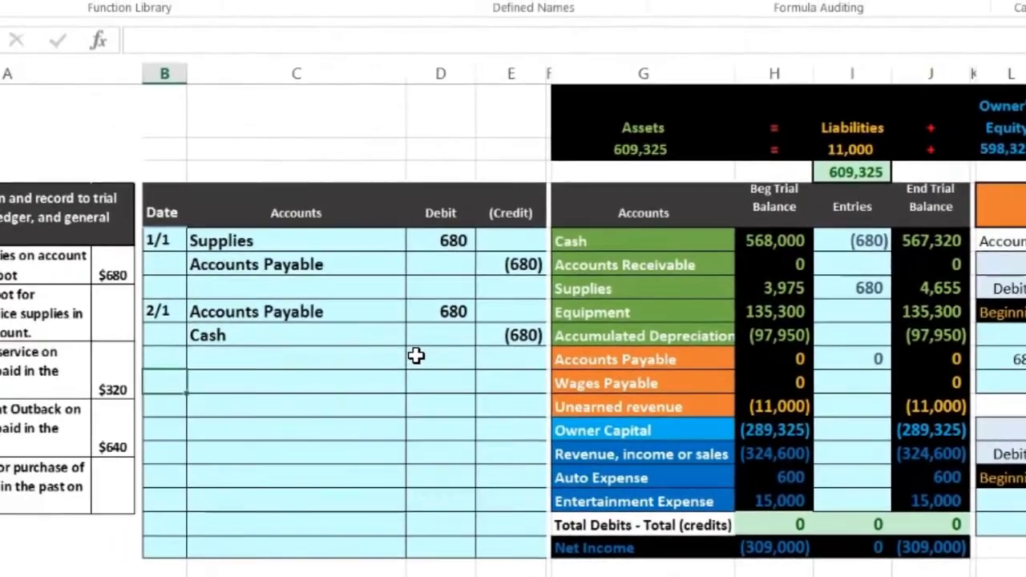
# Enter the date 2/2 for the new entry and review the Cash and Accounts Payable trial balance lines.
pyautogui.write('2/2')
pyautogui.press('Return')
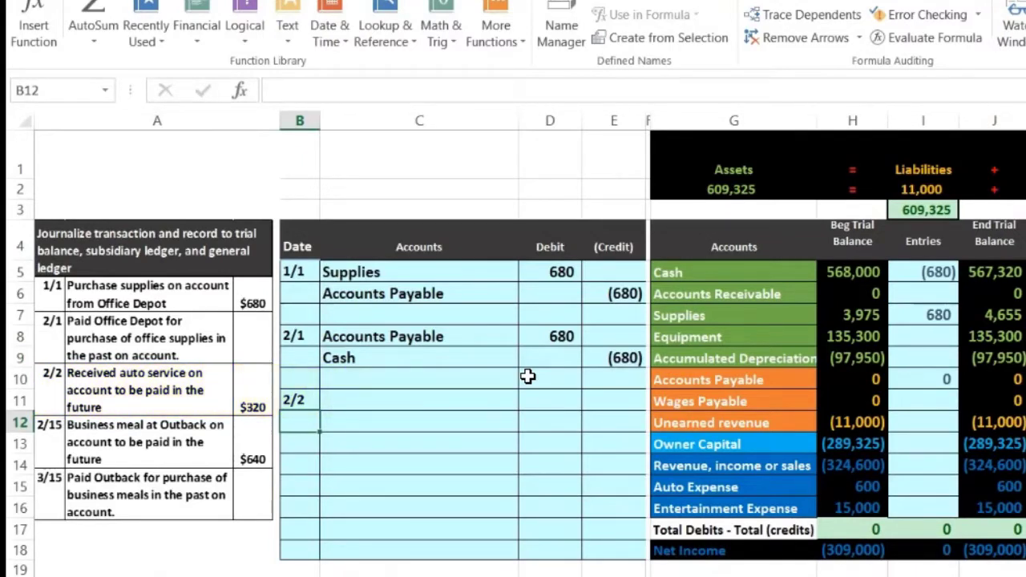
pyautogui.click(720, 268)
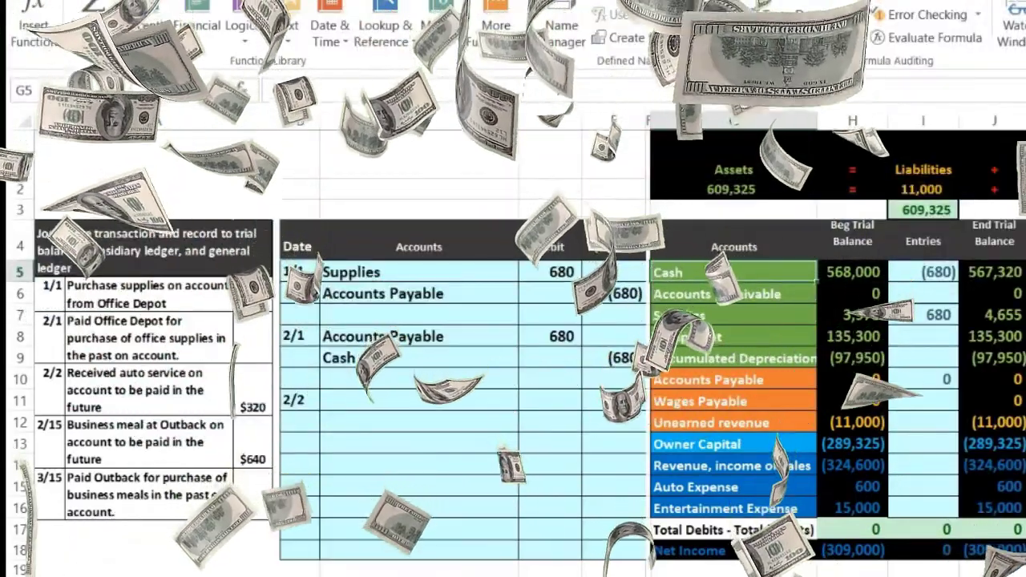
pyautogui.click(710, 380)
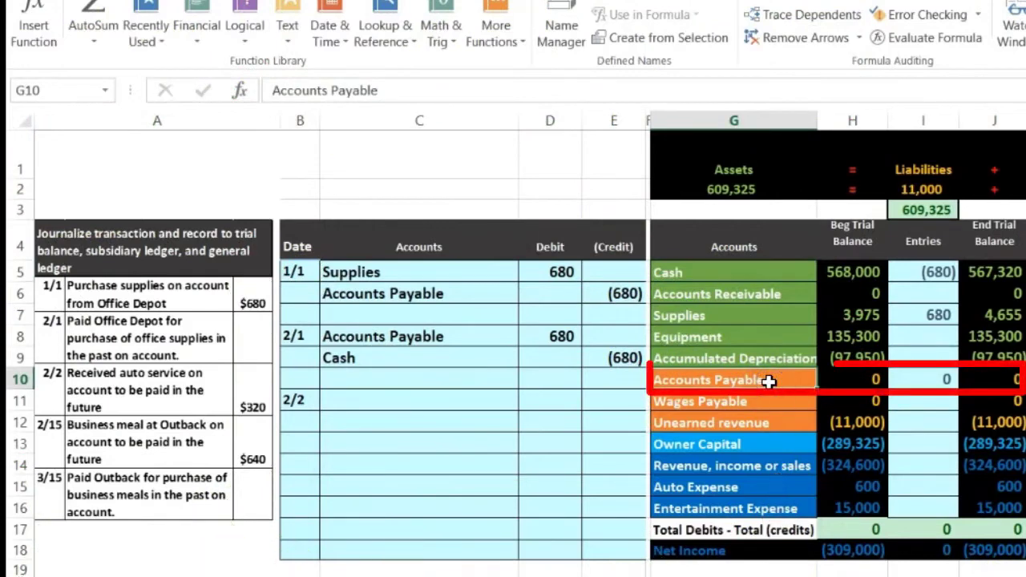